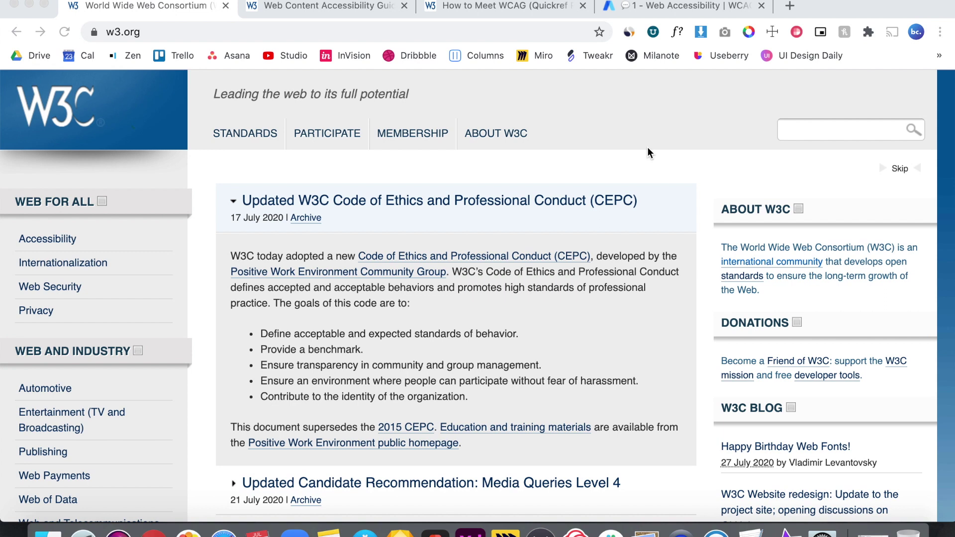
# - Scroll down through the news list on the W3C home page
pyautogui.scroll(-3, 647, 149)
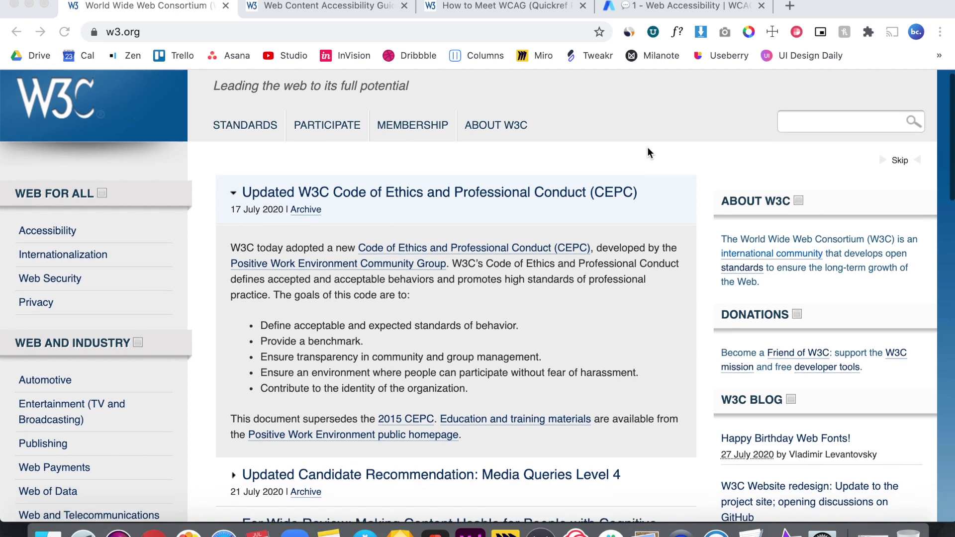
pyautogui.scroll(-3, 647, 151)
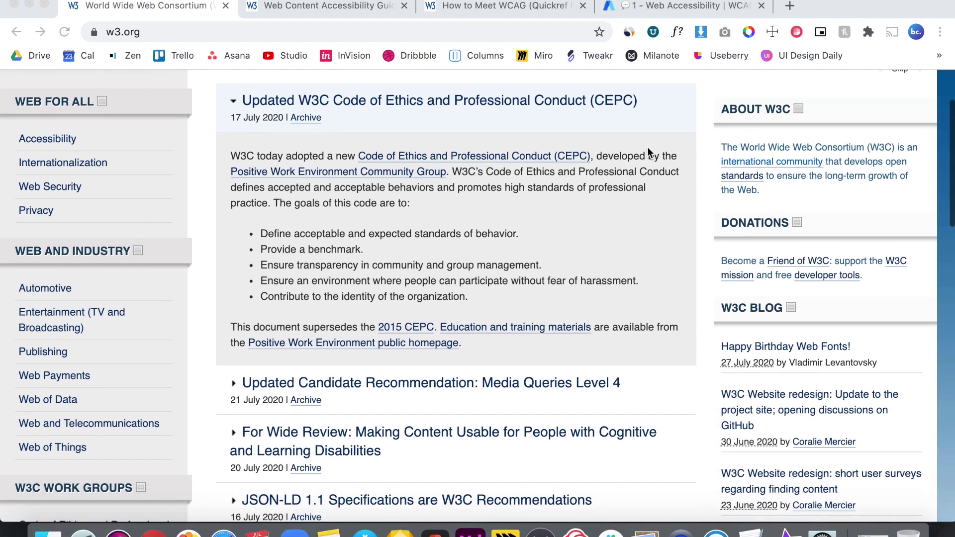
pyautogui.scroll(-1, 648, 152)
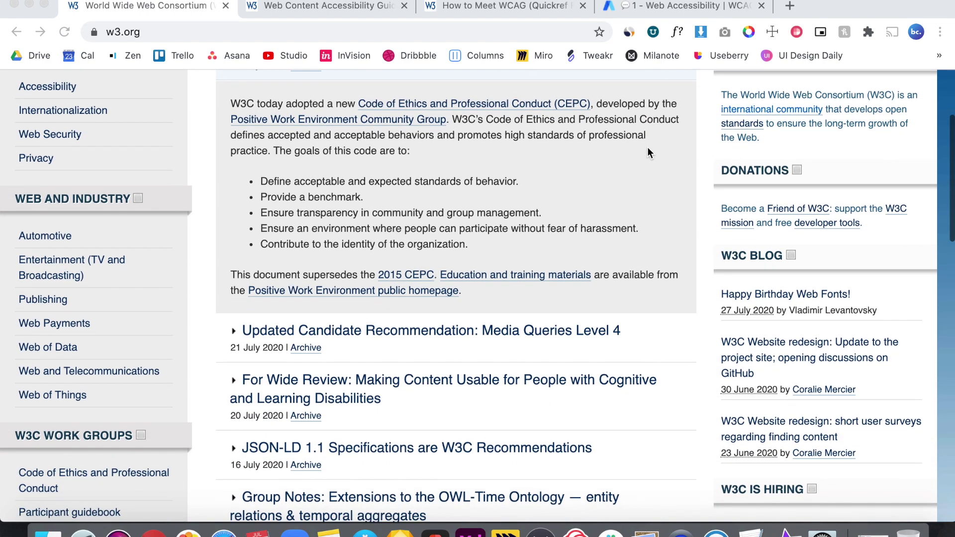
pyautogui.scroll(-4, 647, 152)
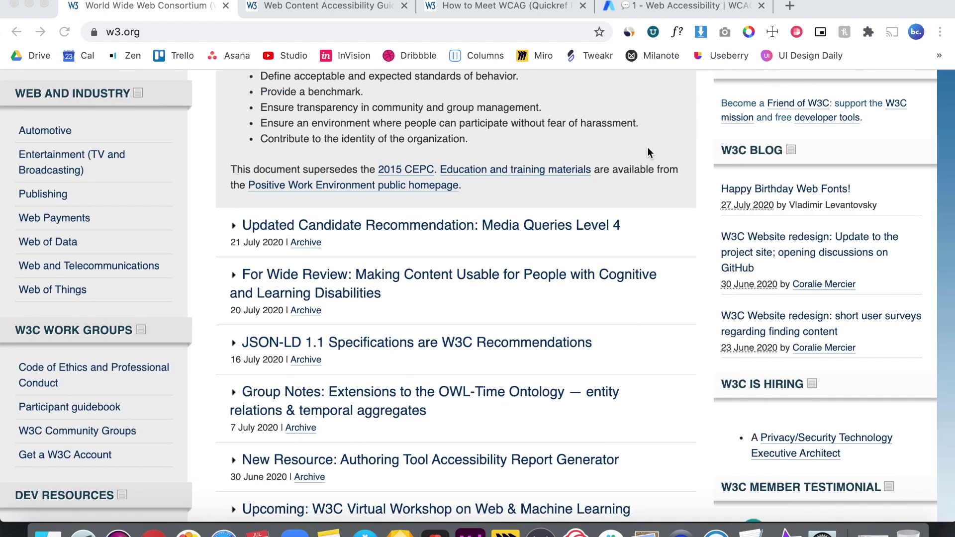
pyautogui.scroll(-4, 647, 153)
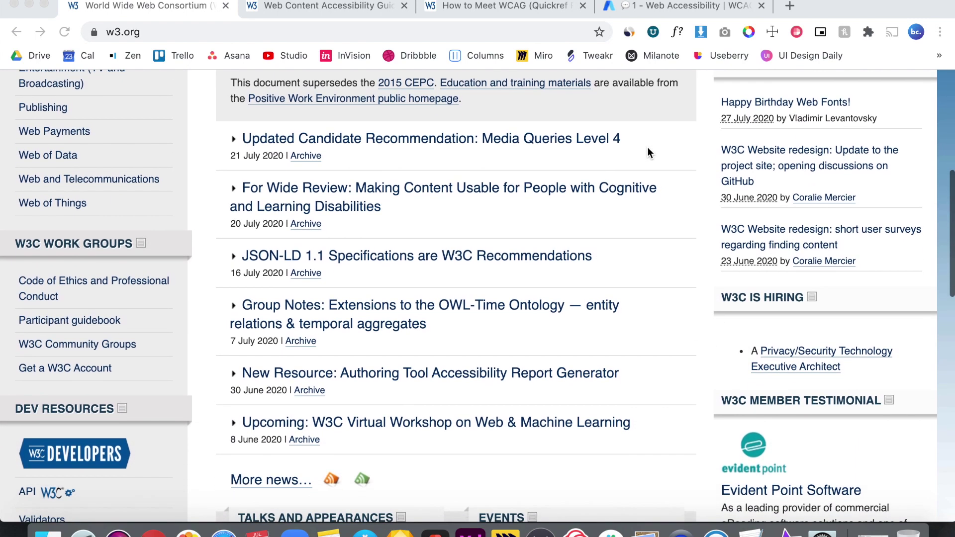
pyautogui.scroll(-1, 648, 153)
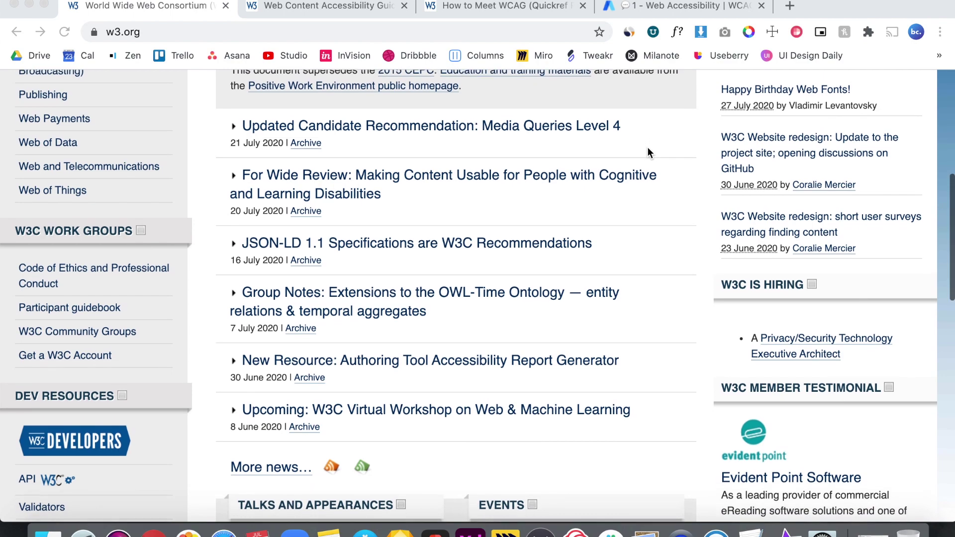
pyautogui.scroll(-5, 647, 152)
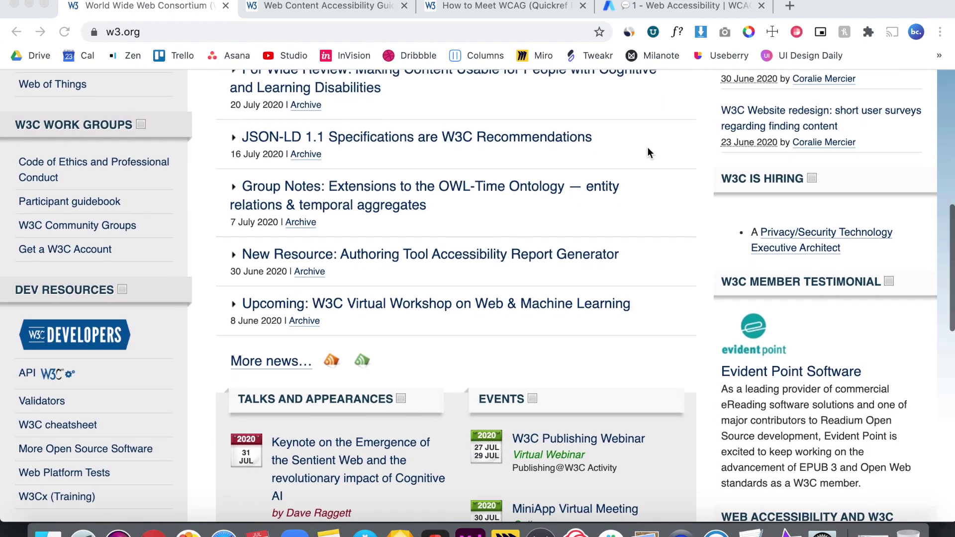
pyautogui.scroll(-5, 647, 152)
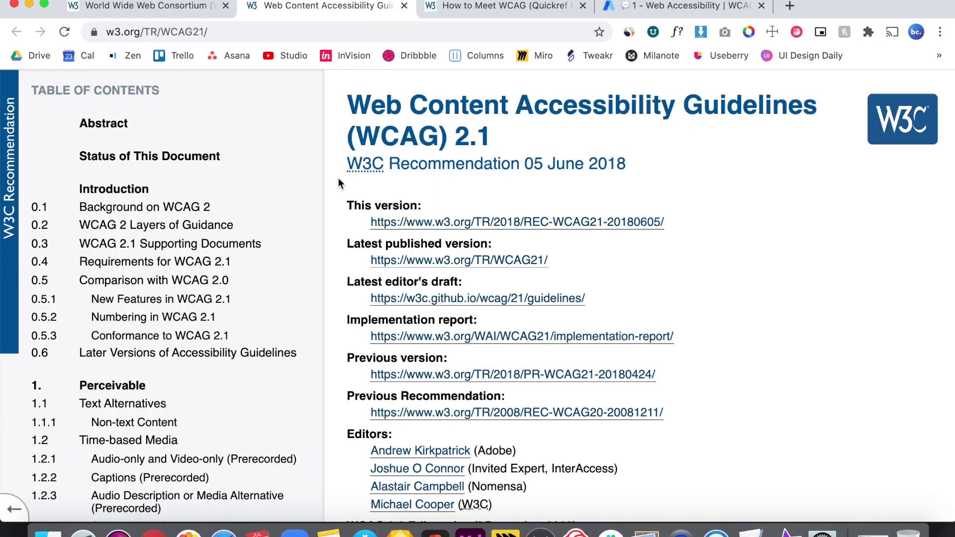
# - Read the WCAG 2.1 page from the Abstract down to section 0.5, Comparison with WCAG 2.0
pyautogui.scroll(-5, 338, 179)
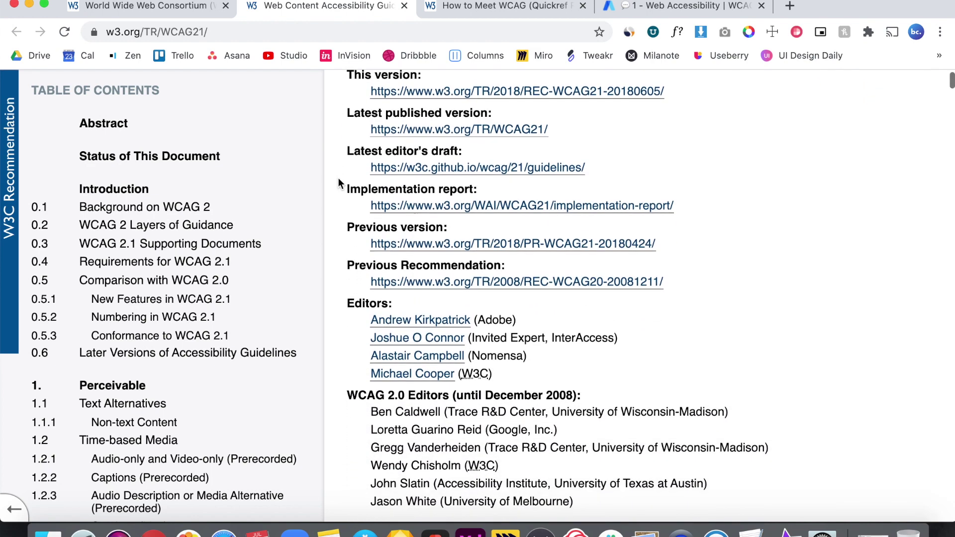
pyautogui.scroll(-7, 339, 183)
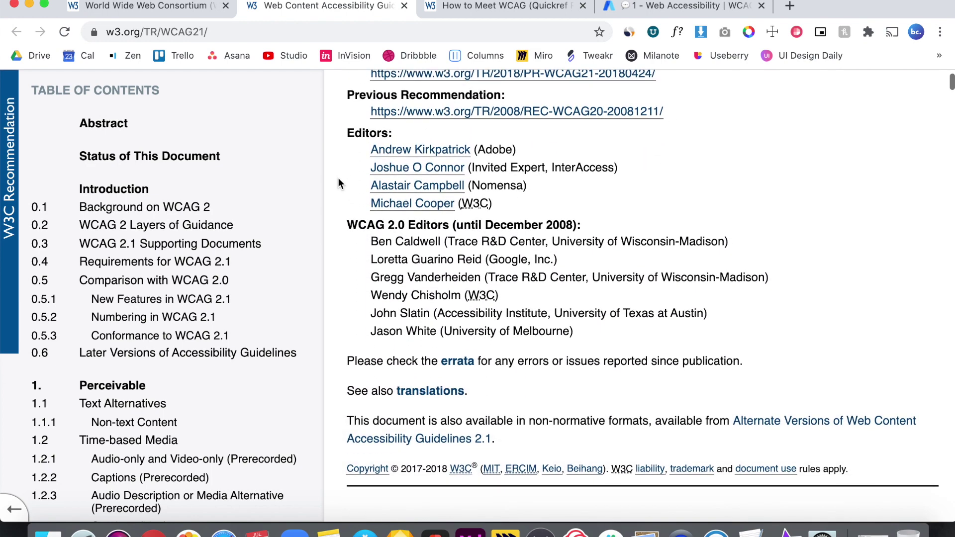
pyautogui.scroll(-18, 339, 183)
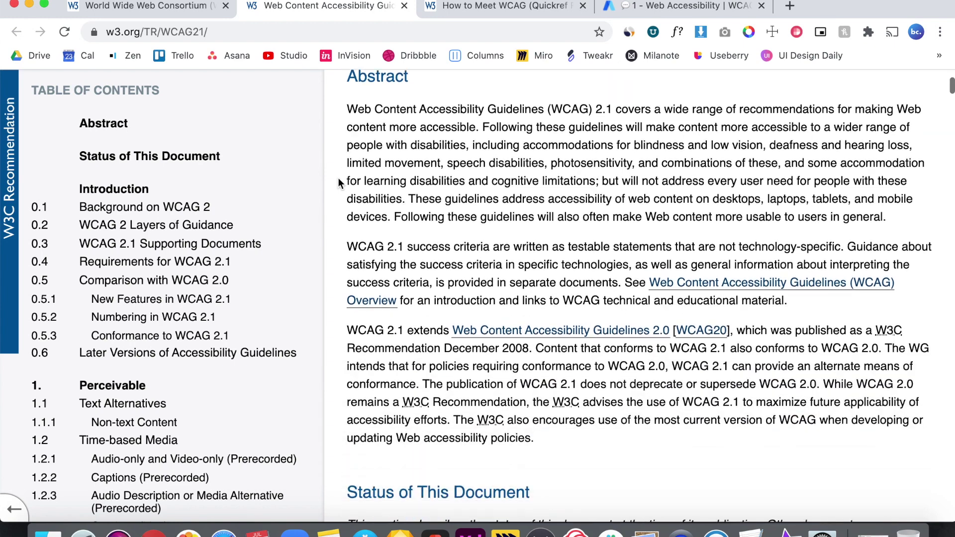
pyautogui.scroll(-17, 338, 183)
pyautogui.scroll(-6, 338, 183)
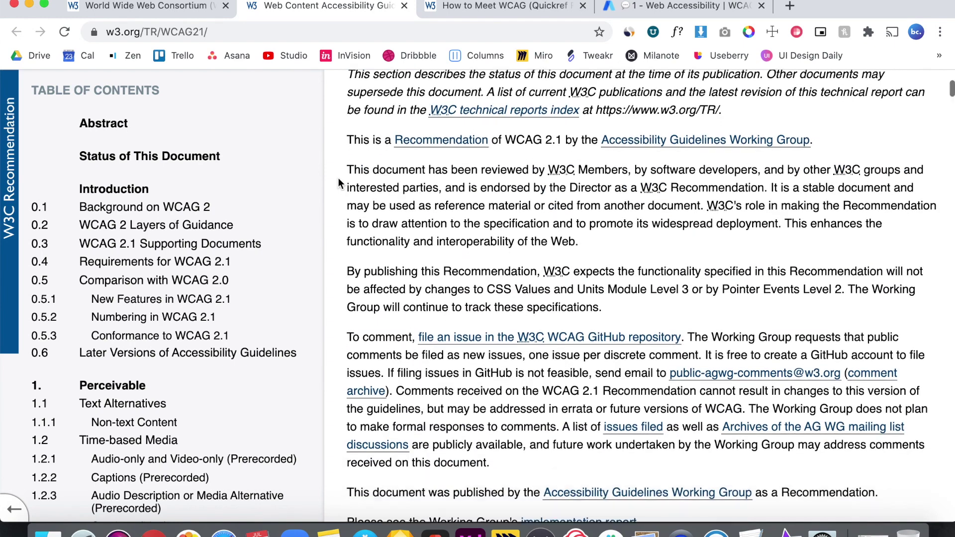
pyautogui.scroll(-11, 338, 183)
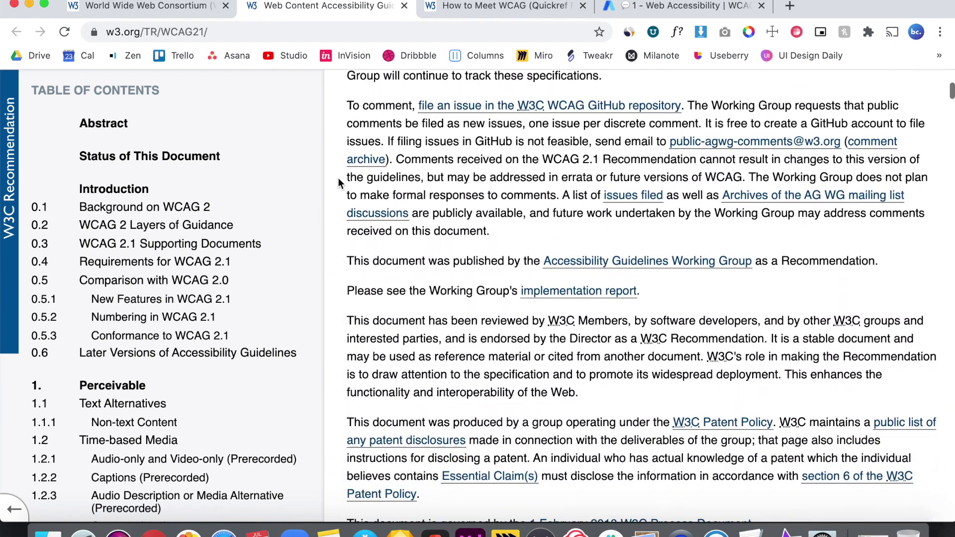
pyautogui.scroll(-13, 338, 183)
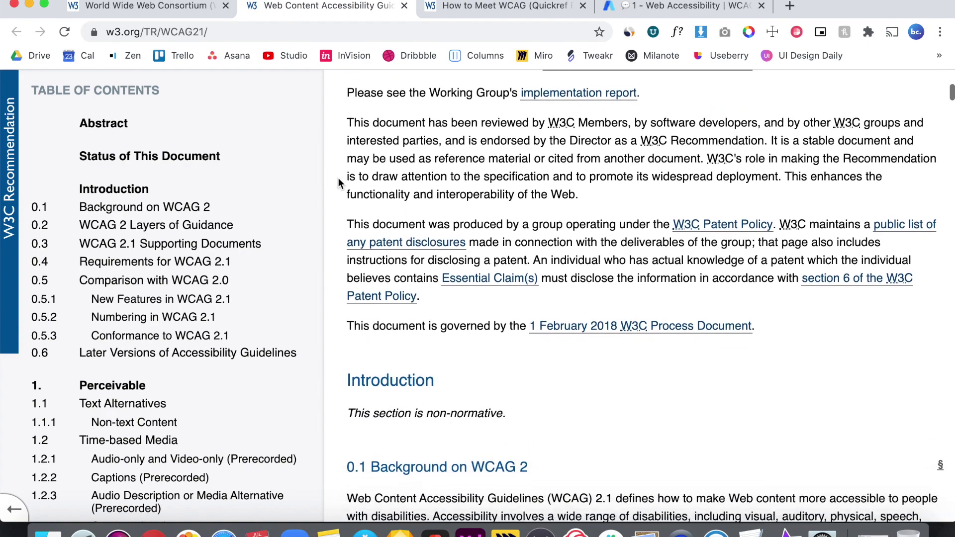
pyautogui.scroll(-20, 339, 183)
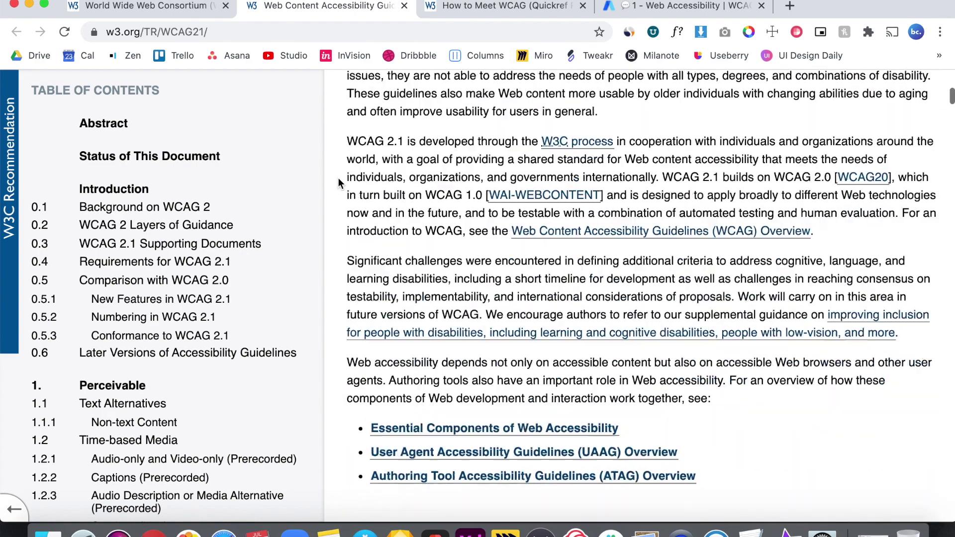
pyautogui.scroll(-1, 338, 183)
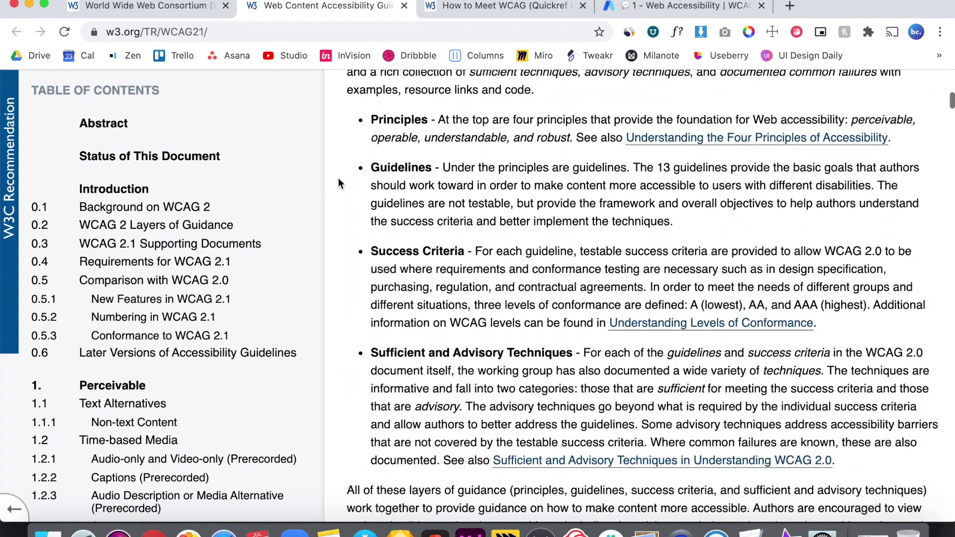
pyautogui.scroll(-20, 339, 183)
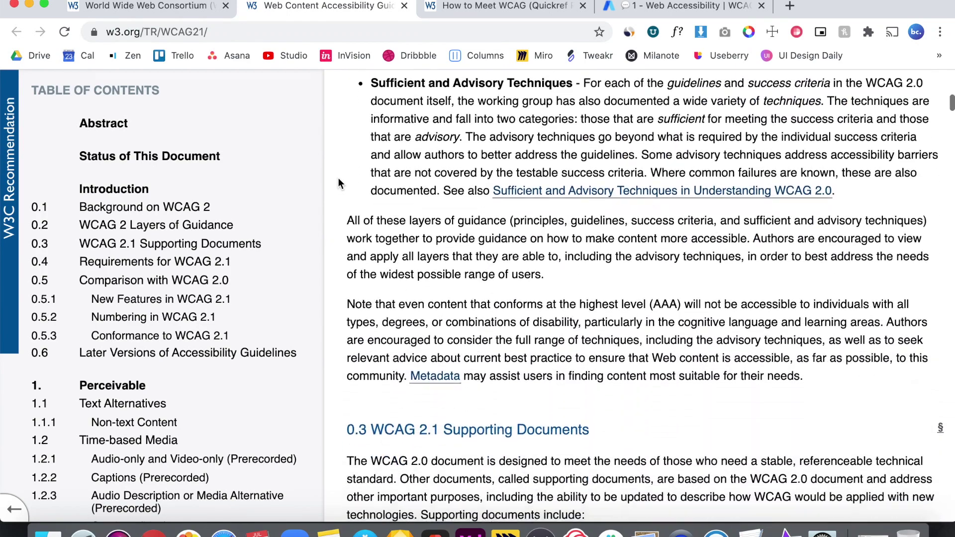
pyautogui.scroll(-20, 339, 183)
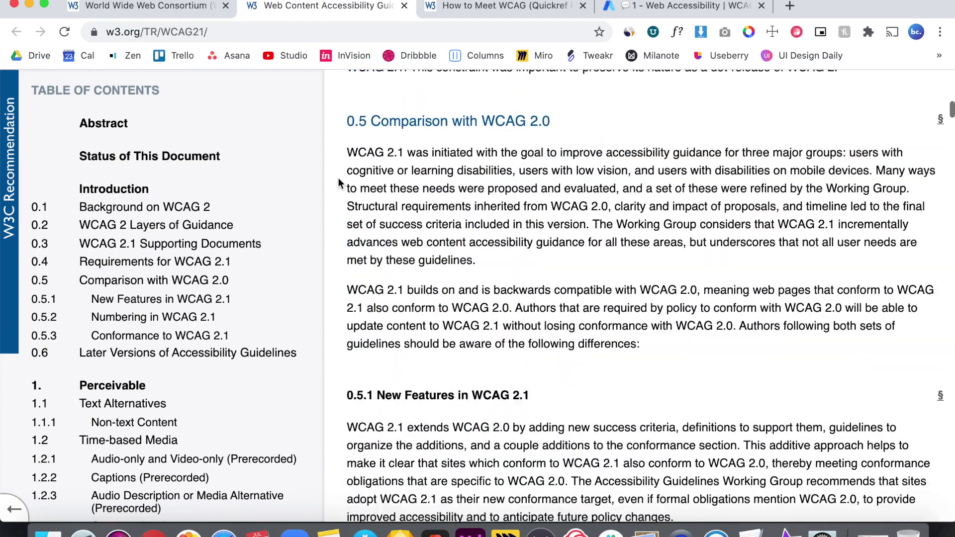
# - Read the WCAG 2.1 quick reference criteria in sections 1.4 and 2.2, including 2.2.3 and 2.2.4
pyautogui.hotkey('ctrl', 'Tab')
pyautogui.scroll(-12, 458, 288)
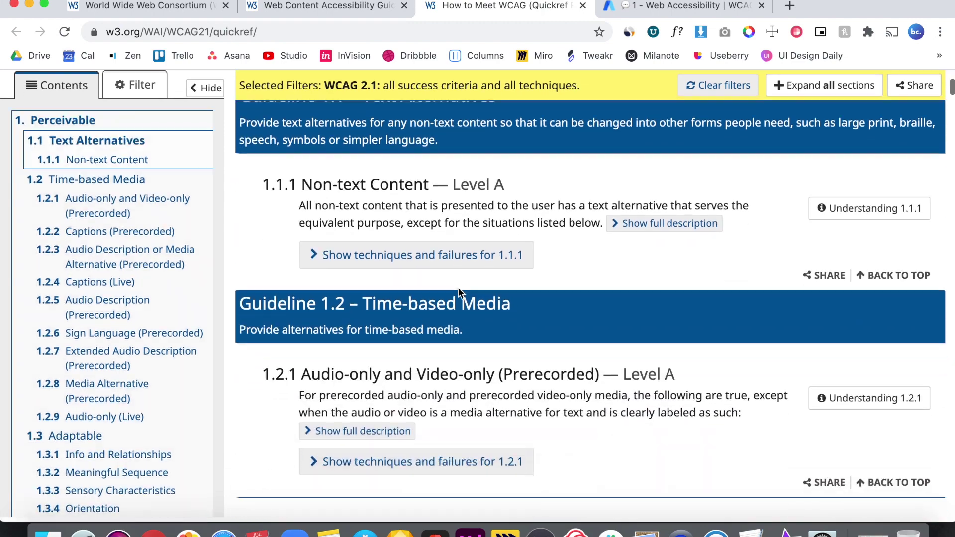
pyautogui.scroll(-13, 458, 288)
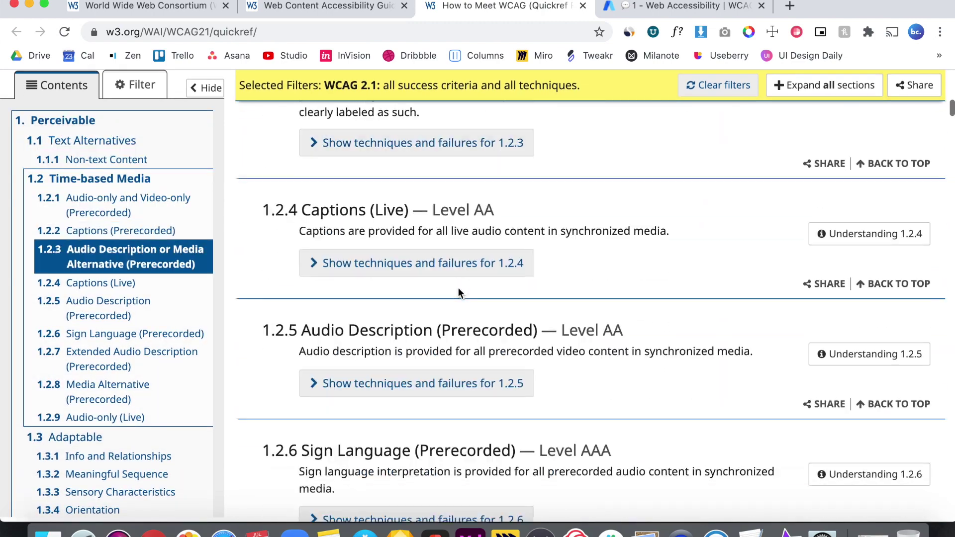
pyautogui.scroll(-12, 458, 287)
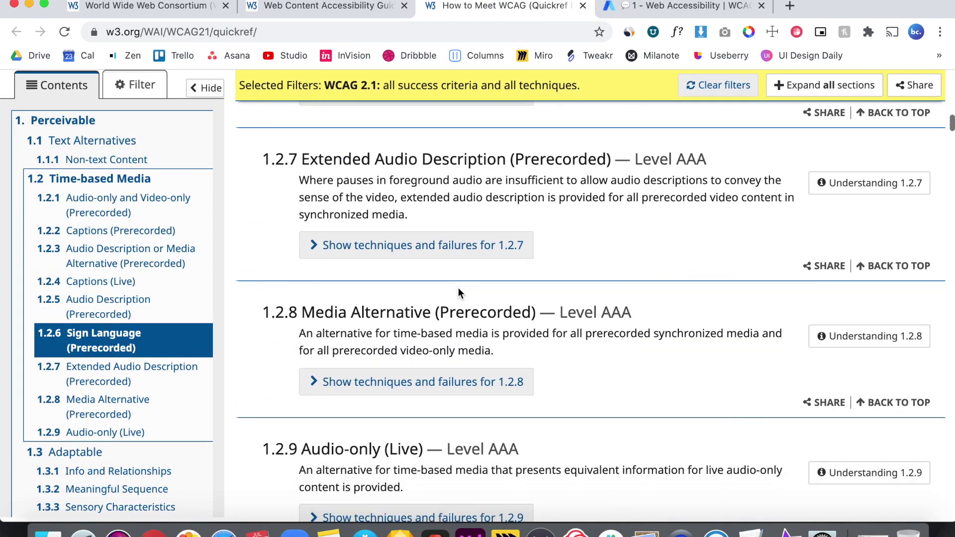
pyautogui.scroll(-10, 458, 288)
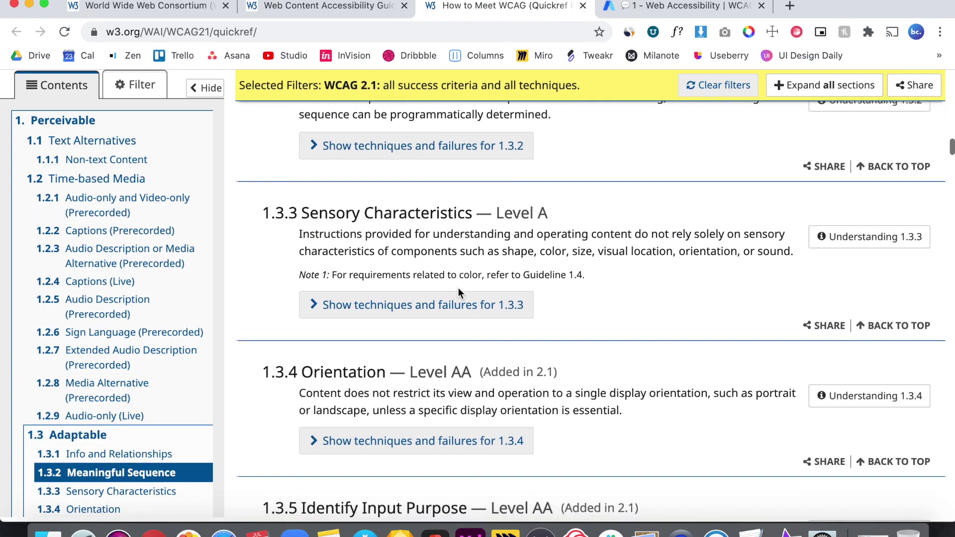
pyautogui.scroll(-10, 458, 287)
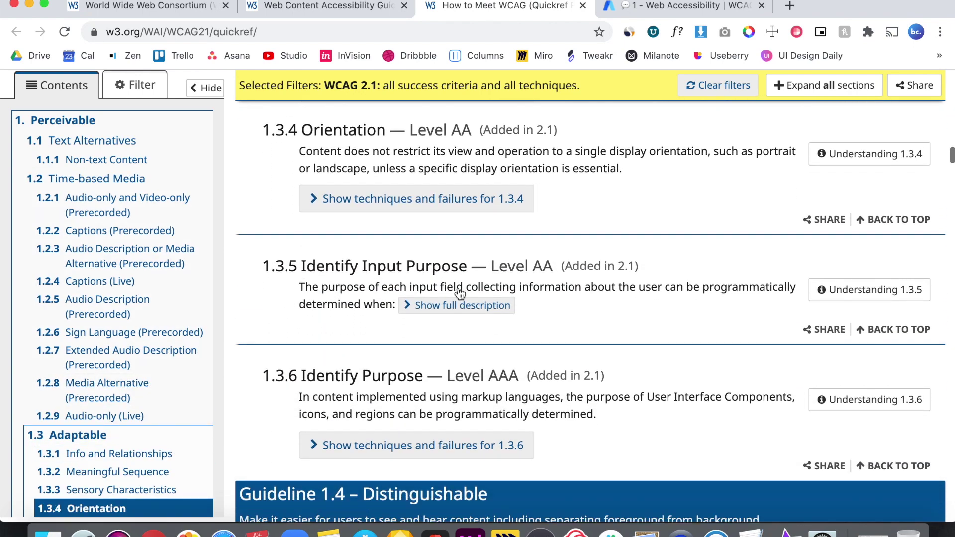
pyautogui.scroll(-1, 458, 293)
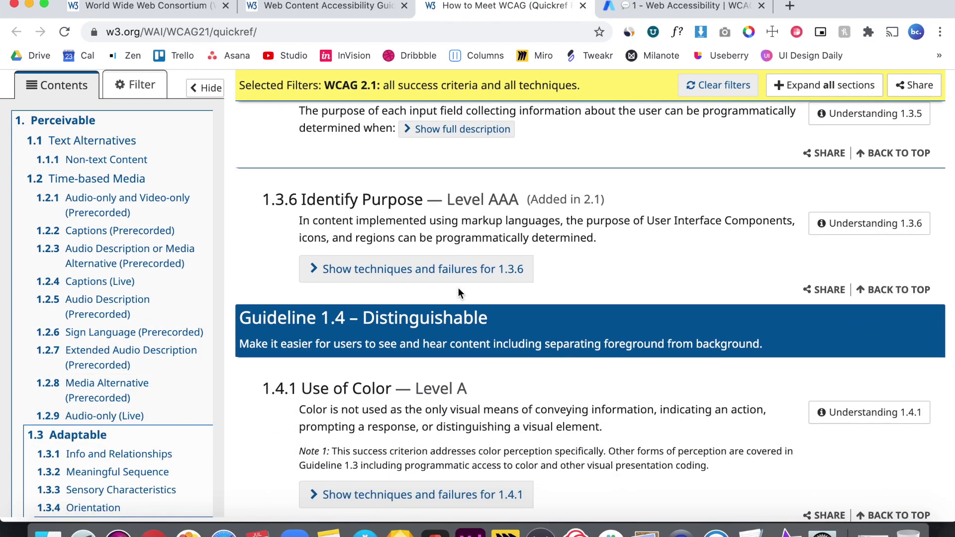
pyautogui.scroll(-6, 458, 288)
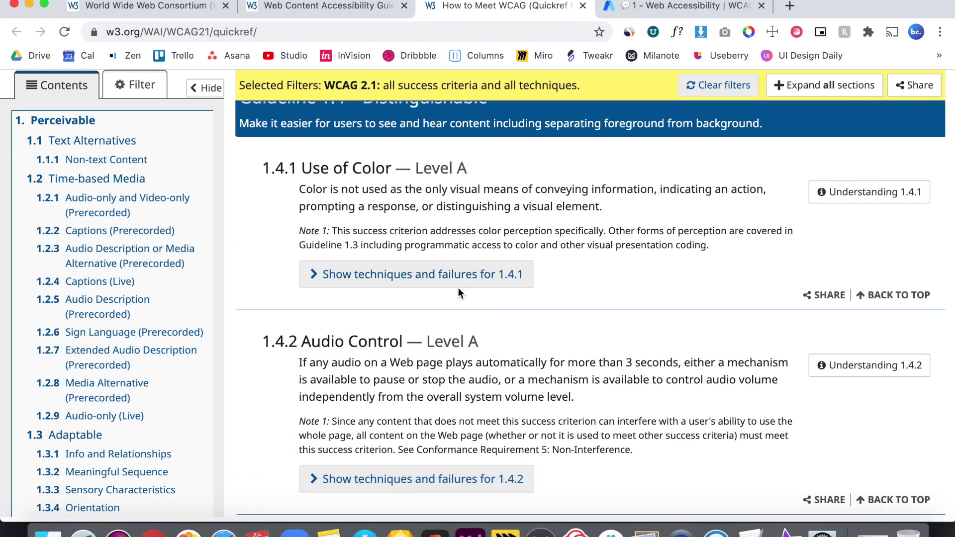
pyautogui.scroll(-6, 458, 293)
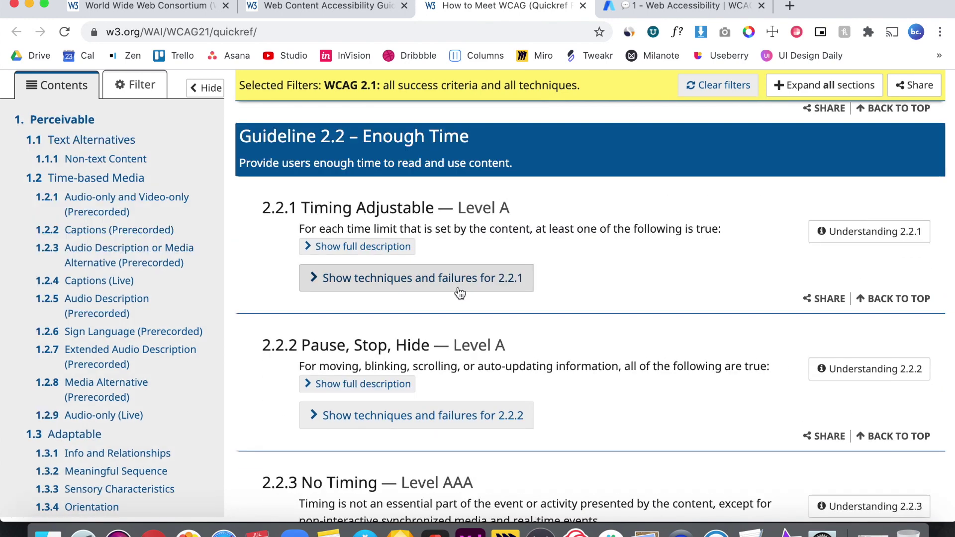
pyautogui.scroll(-5, 458, 291)
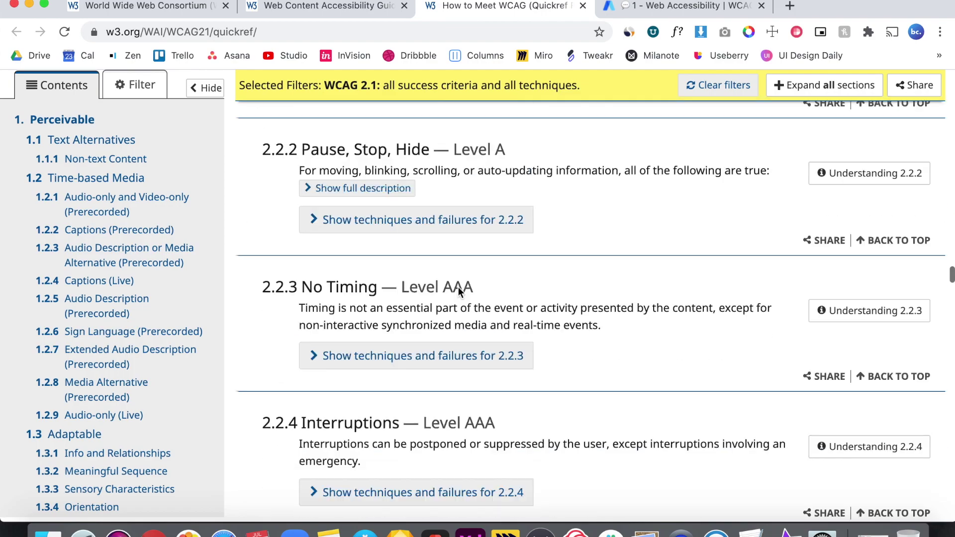
pyautogui.scroll(-14, 458, 287)
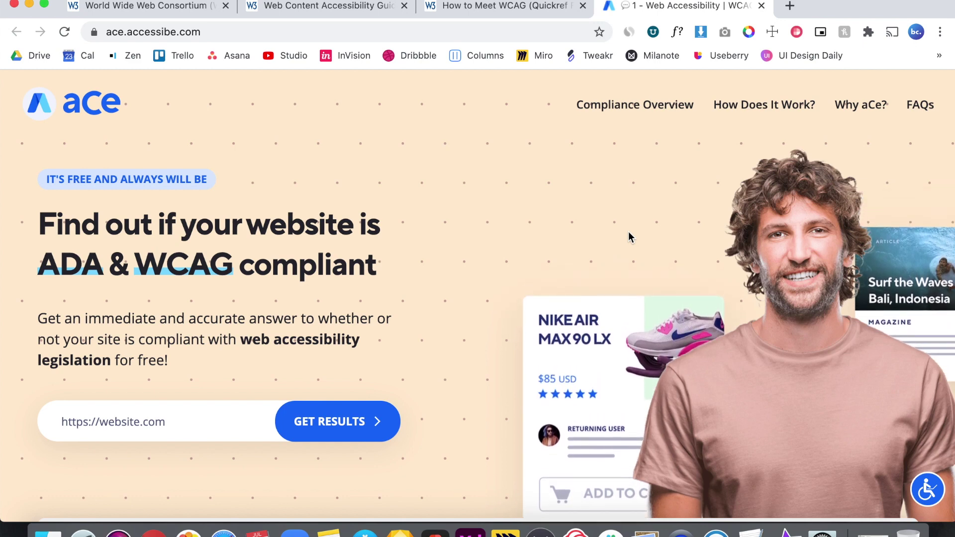
# - Look over the pitch on the aCe homepage
pyautogui.scroll(-6, 629, 235)
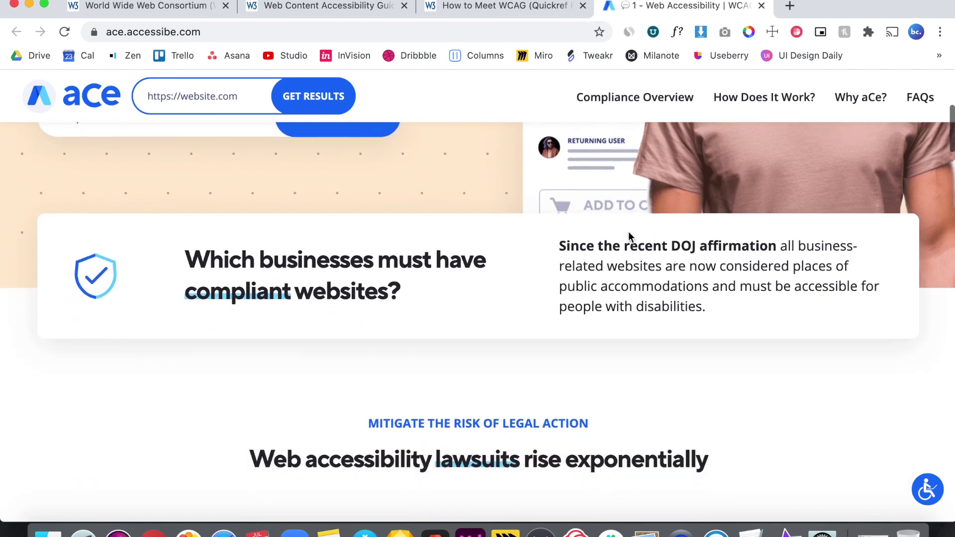
pyautogui.scroll(-8, 628, 234)
pyautogui.scroll(2, 628, 234)
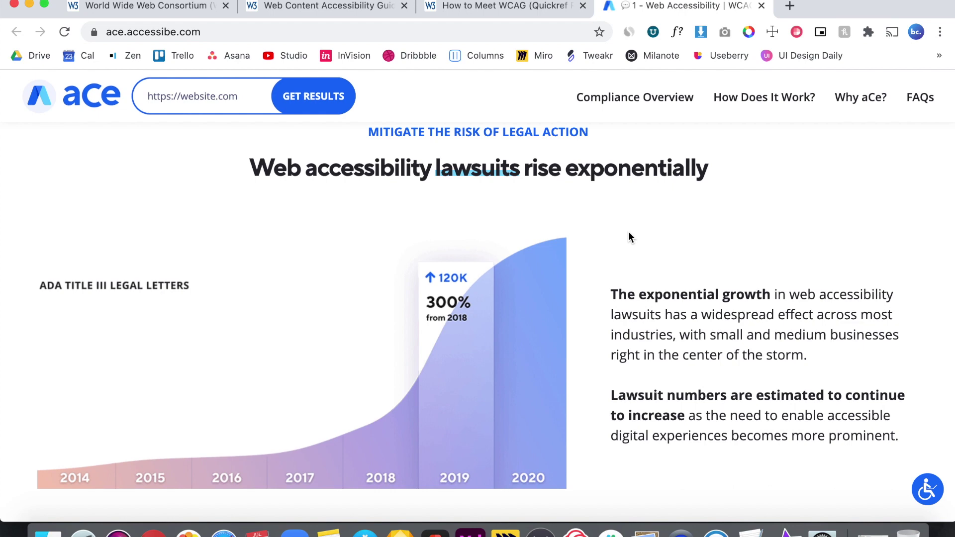
pyautogui.scroll(20, 628, 237)
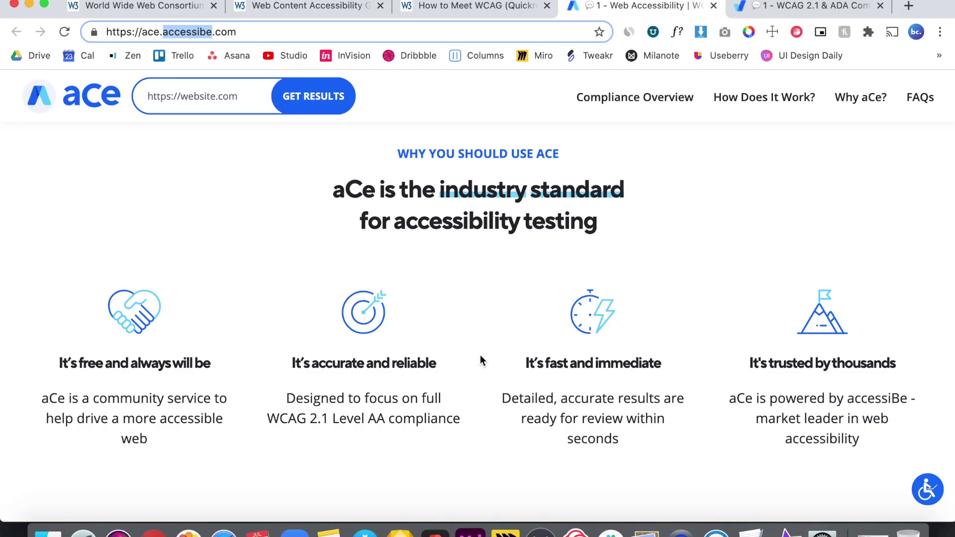
# - View the accessiBe homepage, then return to the aCe checker's website field
pyautogui.click(792, 13)
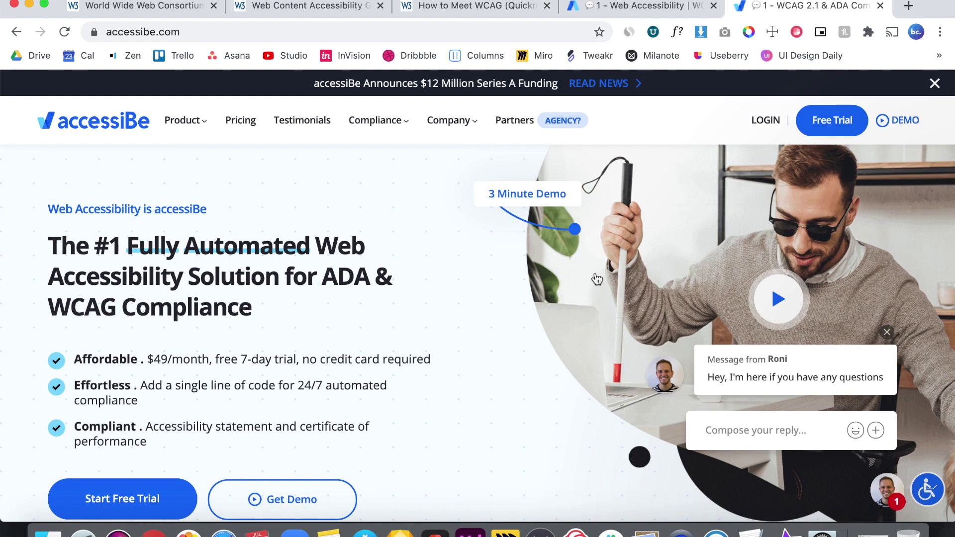
pyautogui.click(601, 16)
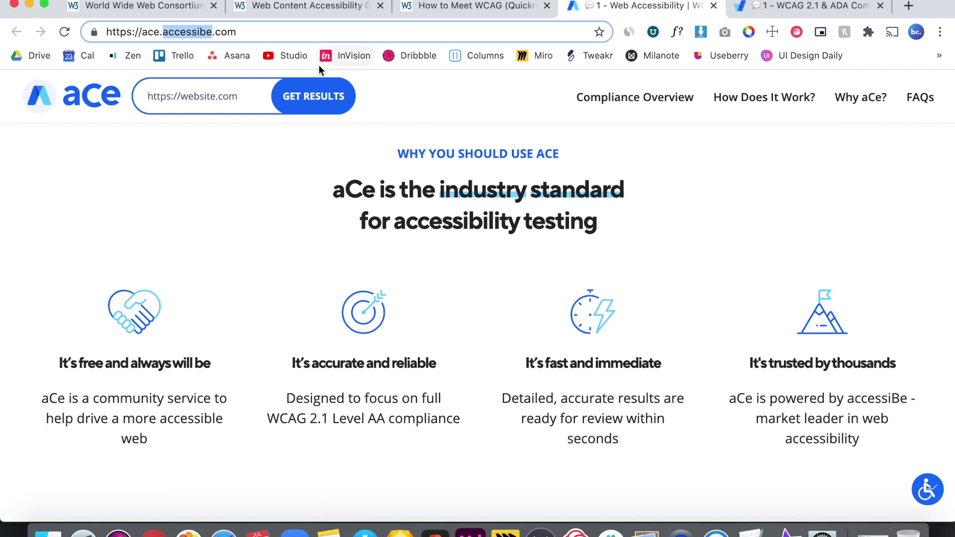
pyautogui.click(188, 106)
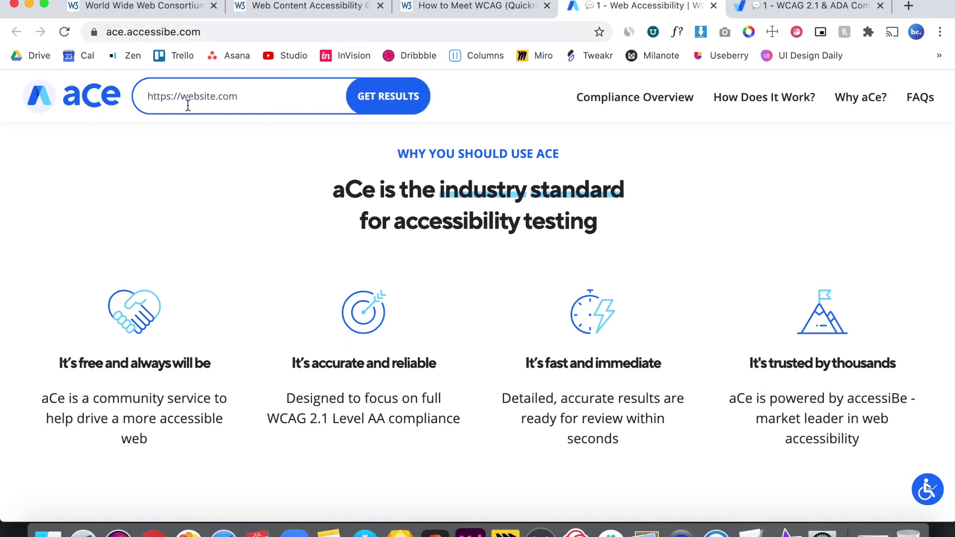
# - Run the aCe accessibility check on nike.com
pyautogui.write('nike.com')
pyautogui.click(329, 104)
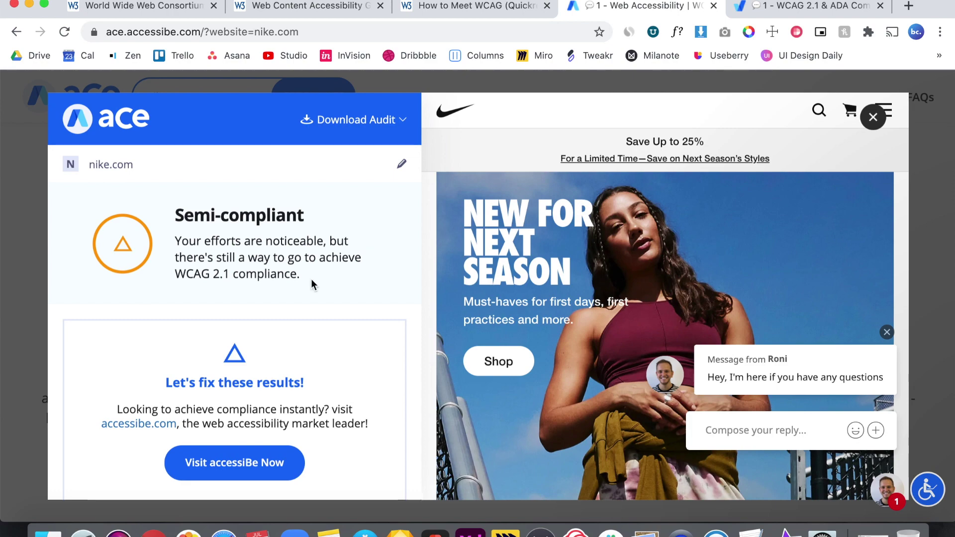
# - Review nike.com's Clickables, Menus and Graphics scores, then request the audit download
pyautogui.scroll(-5, 311, 278)
pyautogui.scroll(-10, 312, 280)
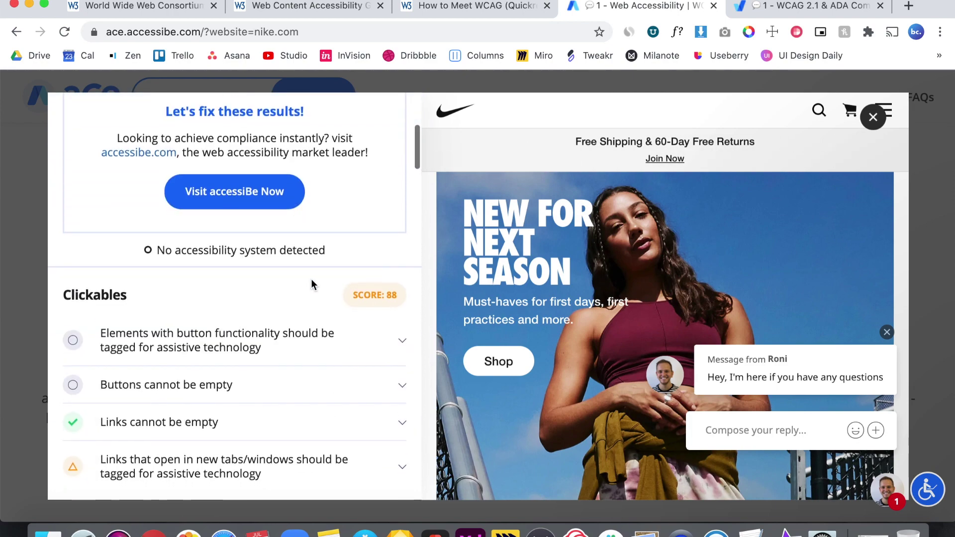
pyautogui.scroll(-4, 311, 284)
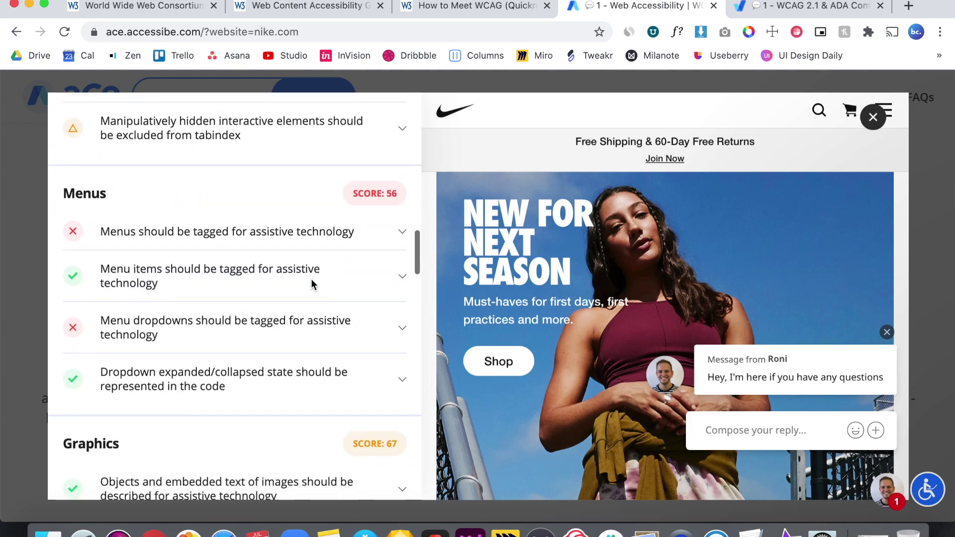
pyautogui.scroll(20, 311, 284)
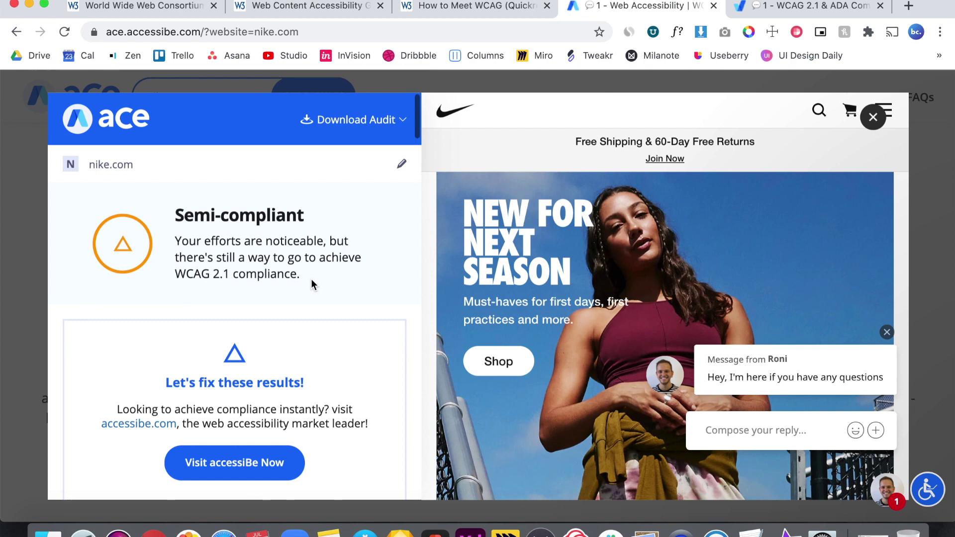
pyautogui.click(369, 125)
# - Autofill the saved name and e-mail and send the nike.com report request
pyautogui.click(283, 248)
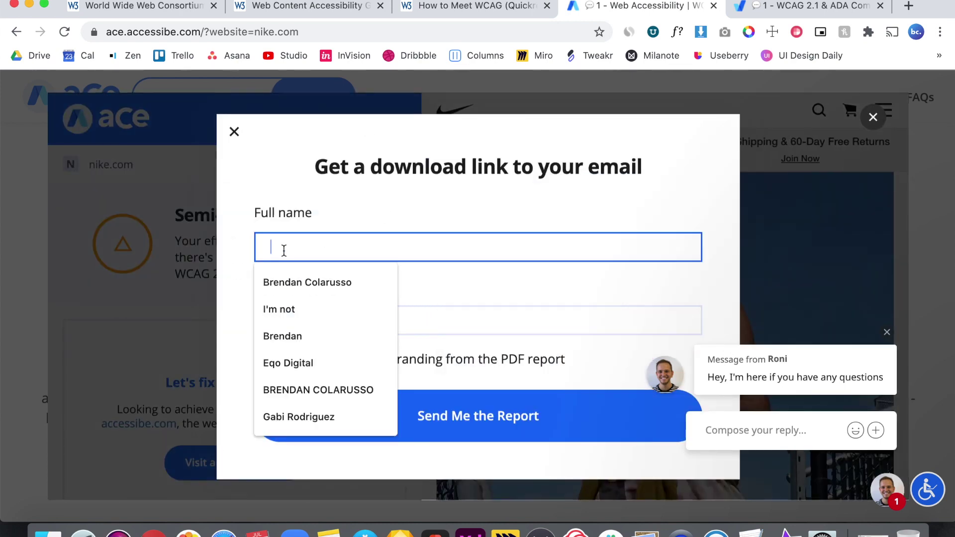
pyautogui.click(318, 279)
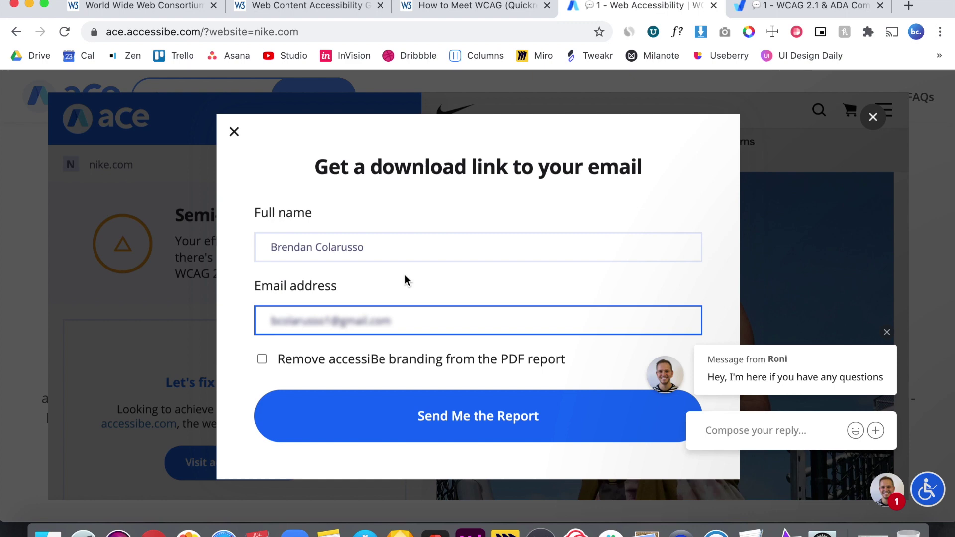
pyautogui.click(405, 424)
pyautogui.click(404, 424)
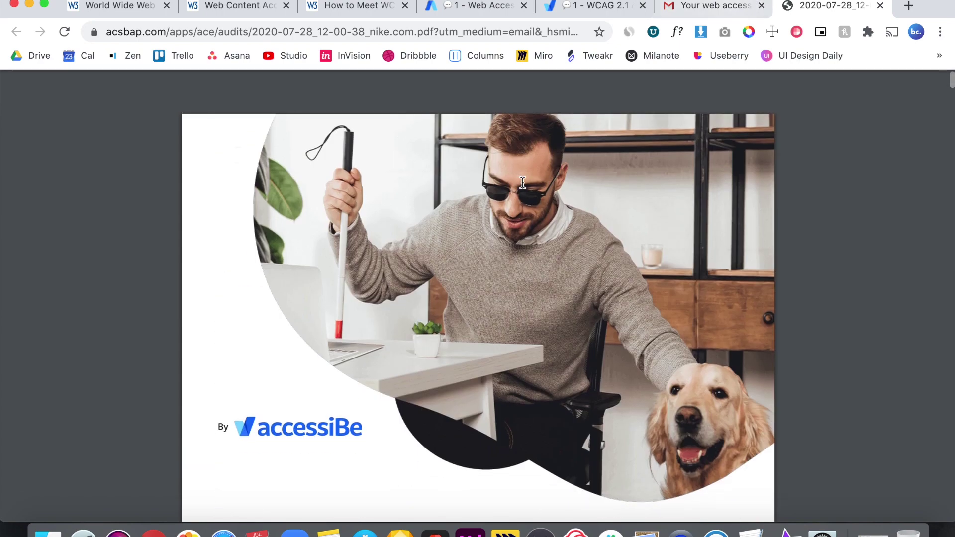
# - Go to requirement 1 on page 2 of the nike.com PDF: 0%, with 13 failures
pyautogui.scroll(-7, 522, 182)
pyautogui.scroll(-12, 522, 182)
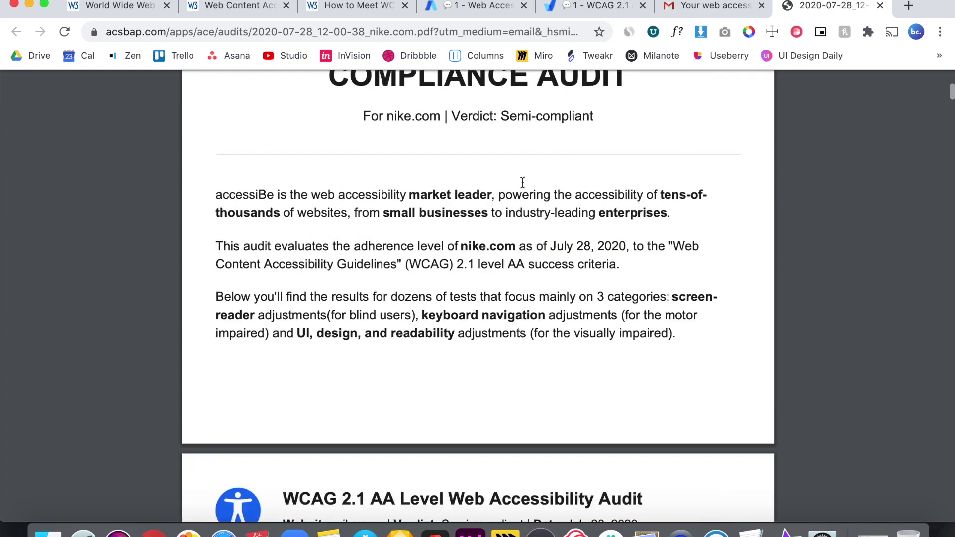
pyautogui.scroll(-2, 522, 182)
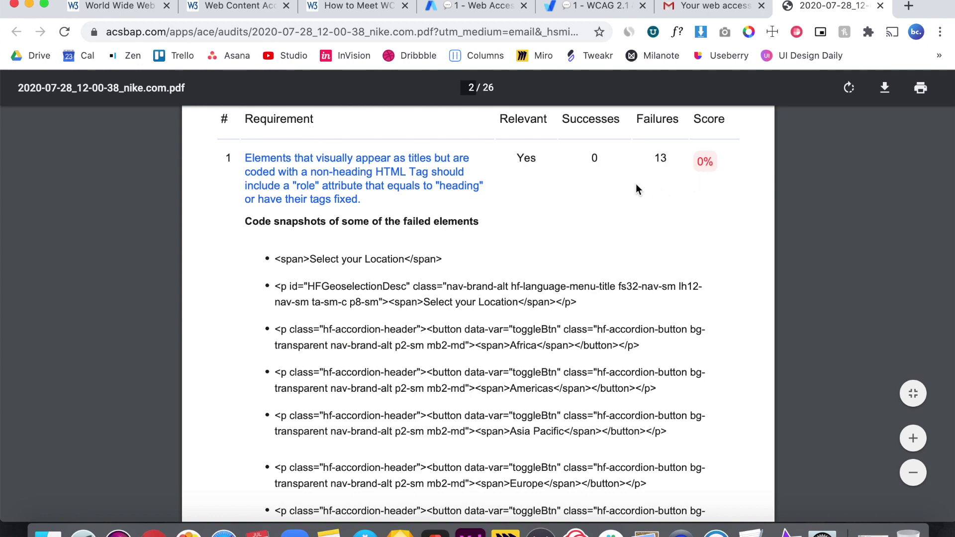
# - Review the remaining requirement scores in the nike.com audit report
pyautogui.scroll(-2, 531, 344)
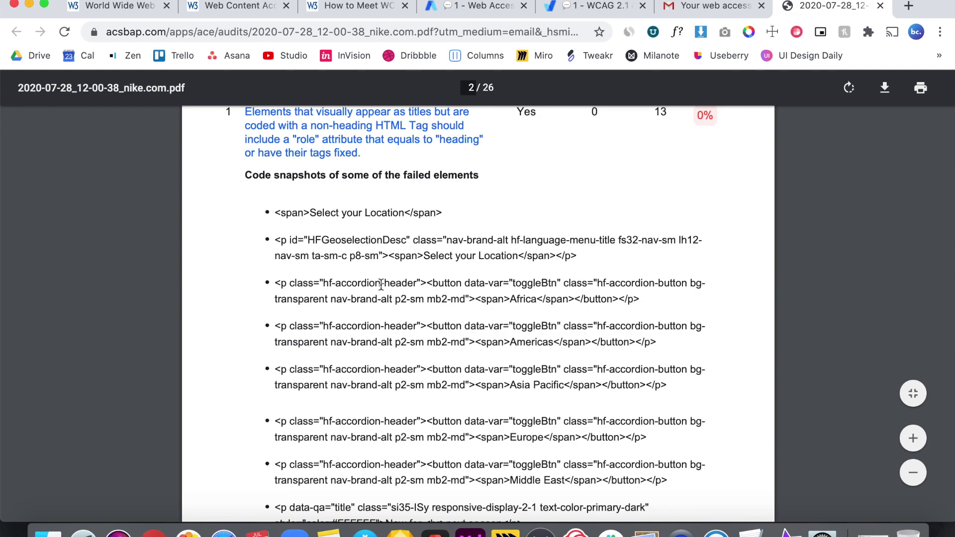
pyautogui.scroll(-12, 380, 285)
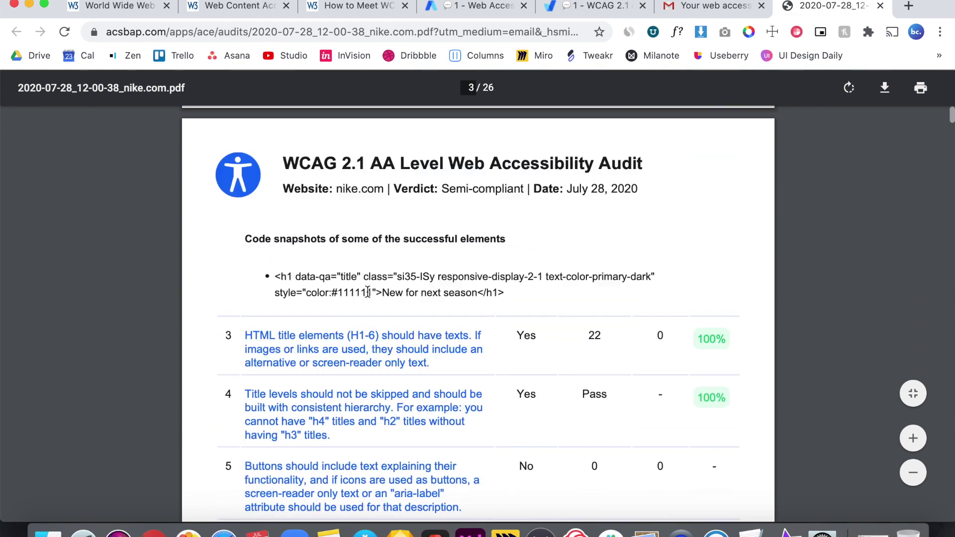
pyautogui.scroll(-20, 367, 292)
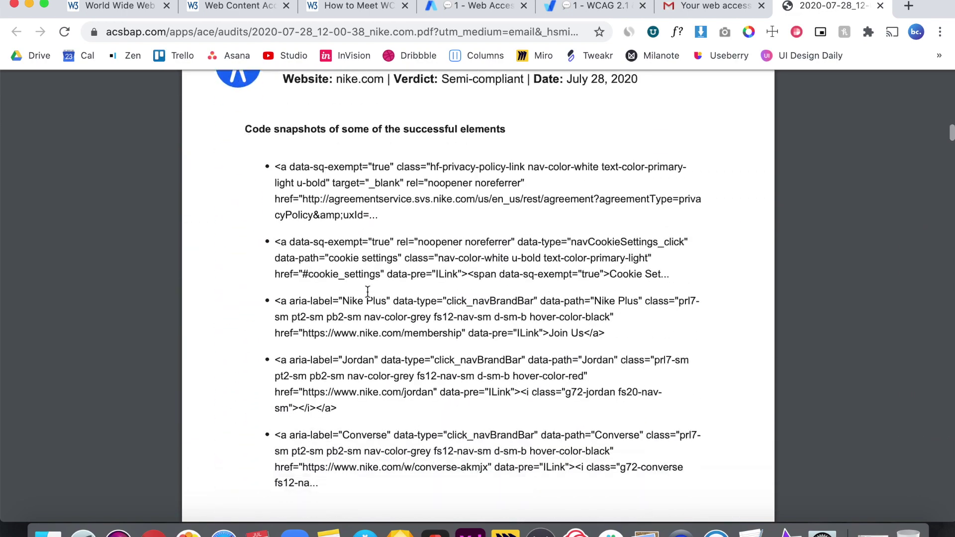
pyautogui.scroll(15, 368, 291)
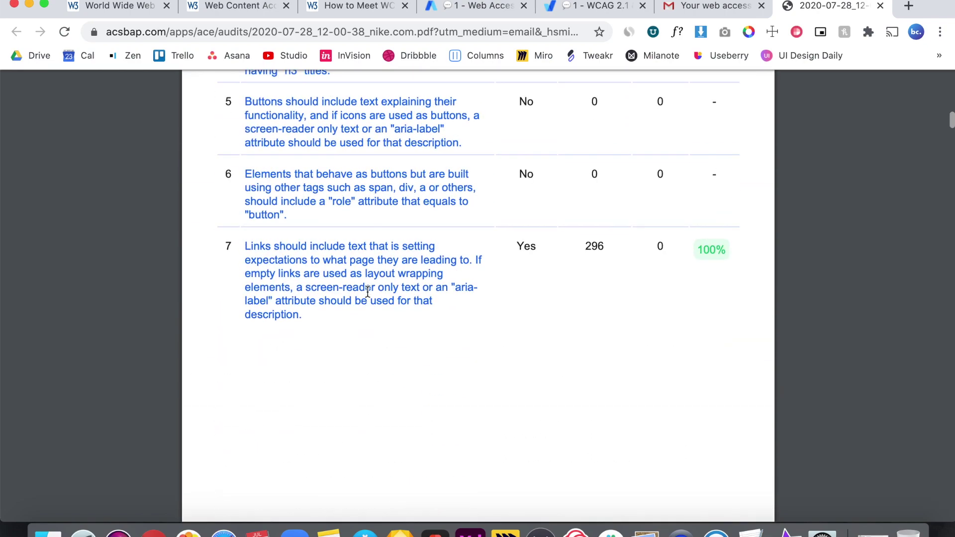
pyautogui.scroll(-15, 368, 291)
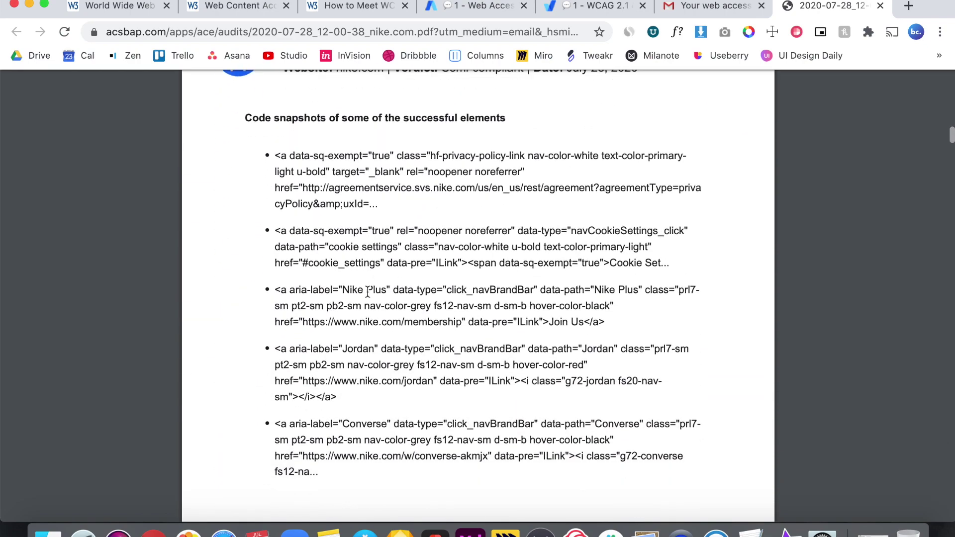
pyautogui.scroll(-20, 367, 291)
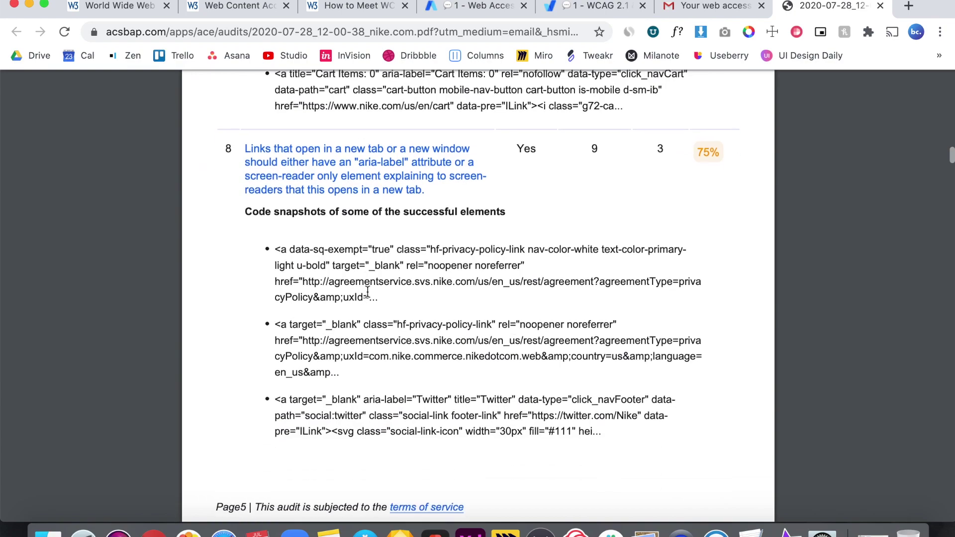
pyautogui.scroll(-20, 368, 292)
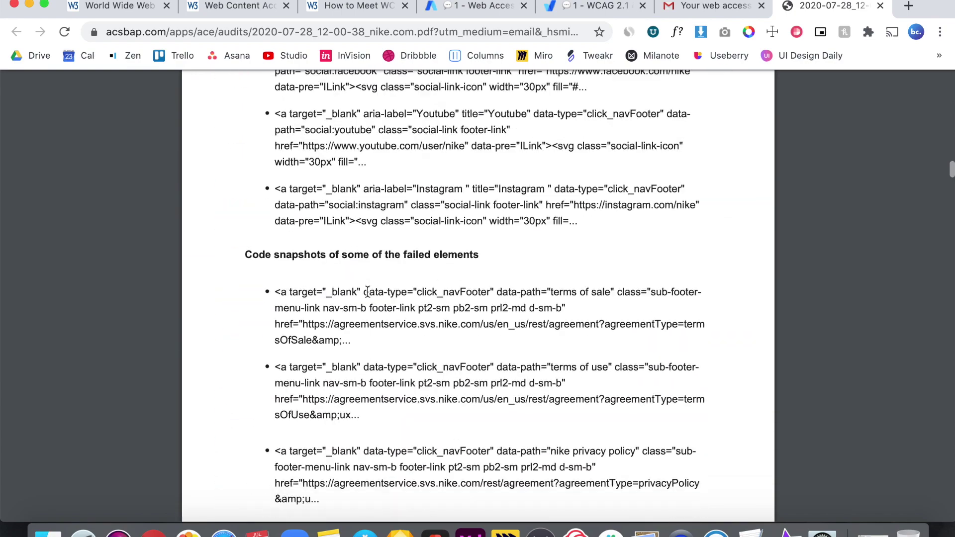
pyautogui.scroll(-20, 367, 292)
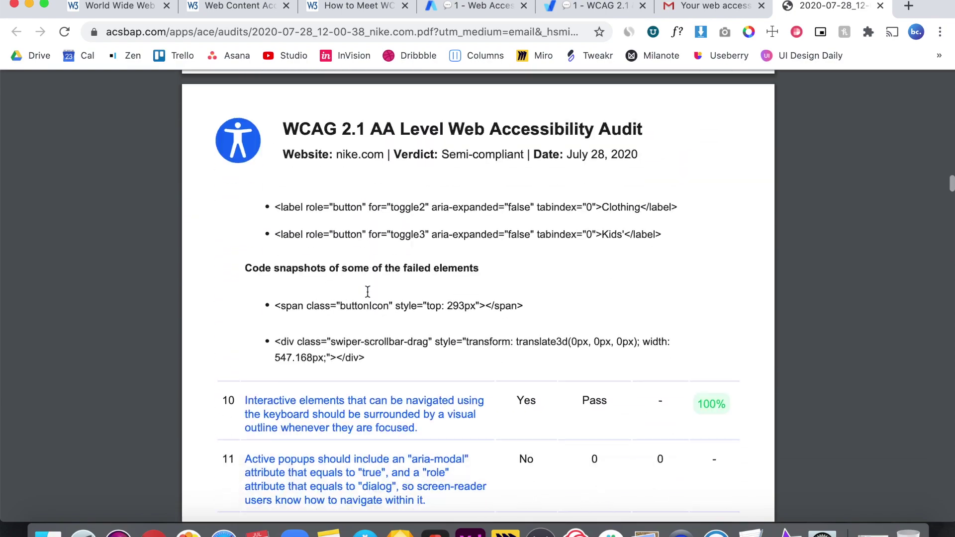
pyautogui.scroll(-15, 367, 292)
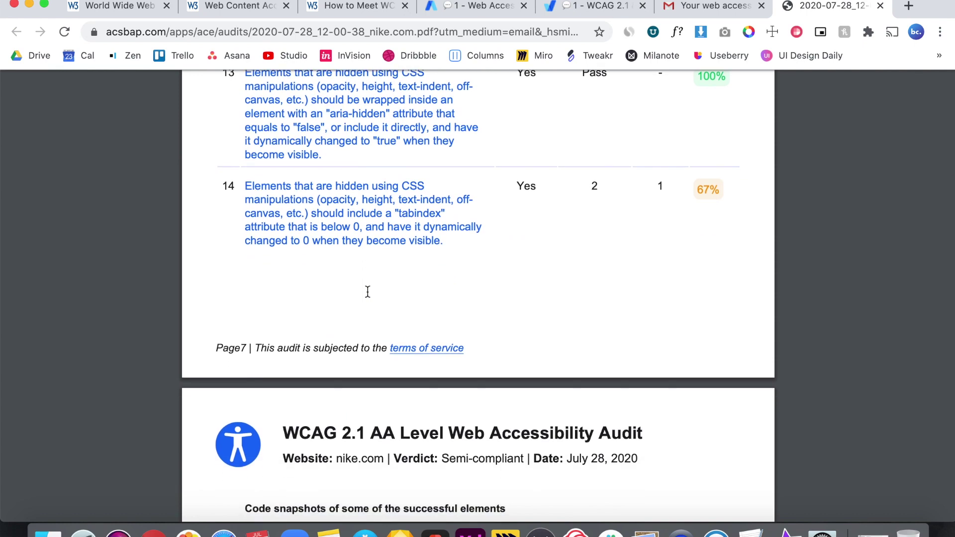
# - Recheck the final requirement rows and close the nike.com report tab
pyautogui.scroll(5, 368, 291)
pyautogui.scroll(4, 711, 326)
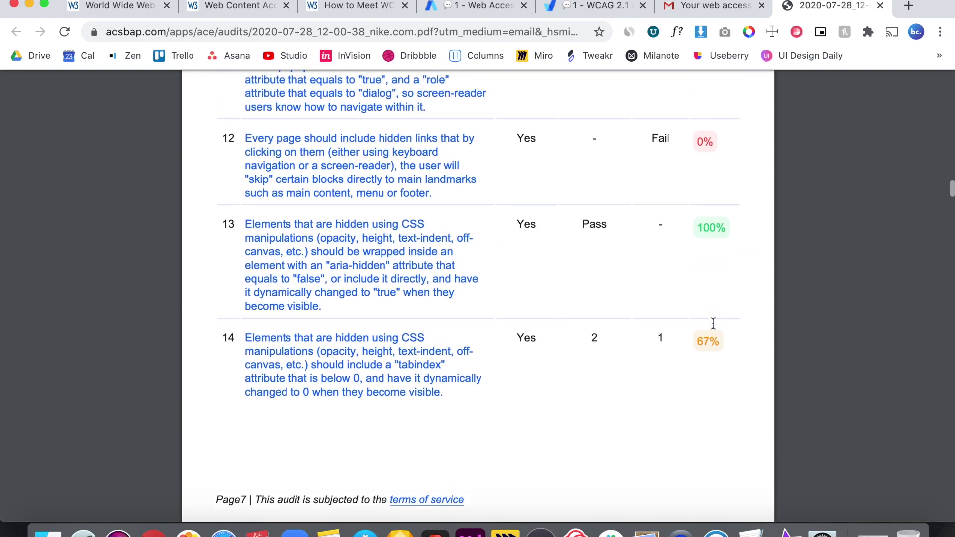
pyautogui.scroll(-9, 714, 323)
pyautogui.scroll(-15, 486, 333)
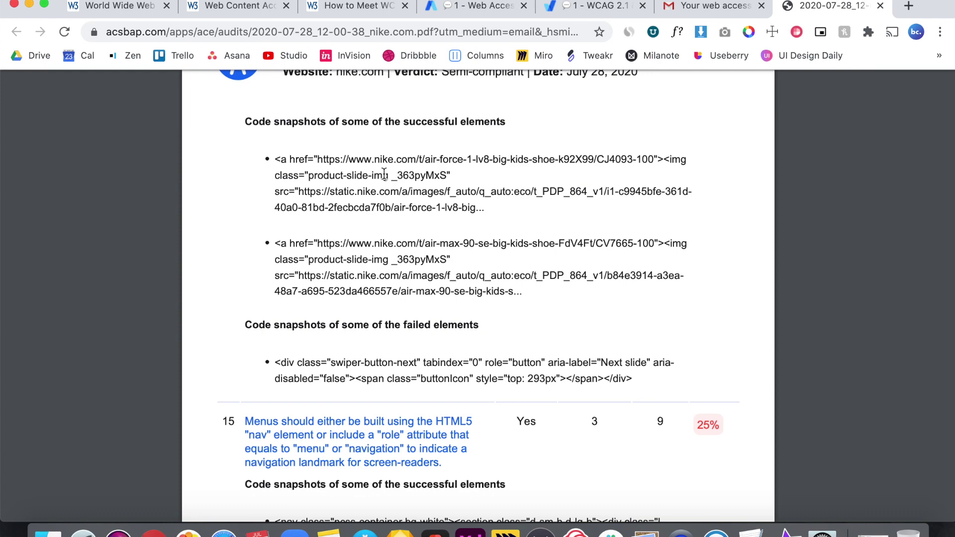
pyautogui.press('super+w')
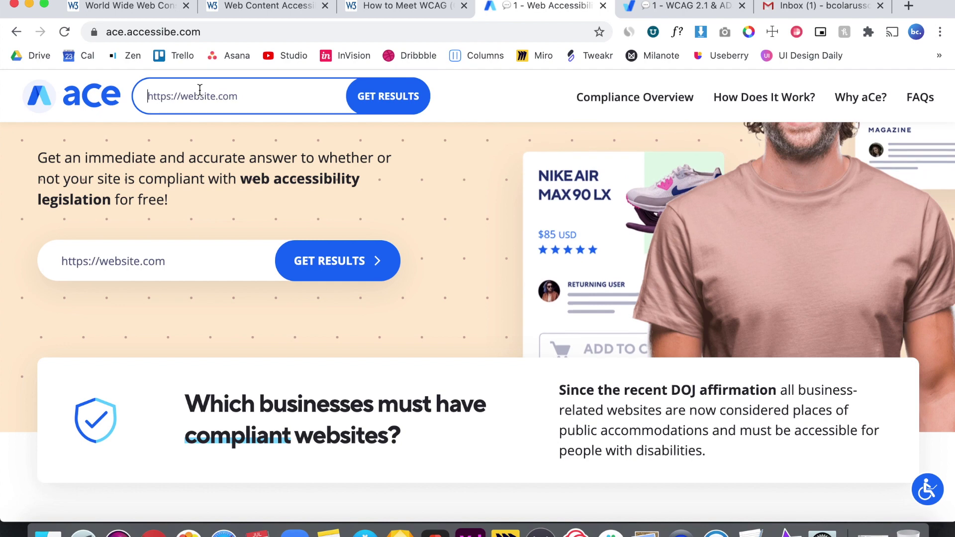
# - Enter felixgray.com as the website to audit
pyautogui.write('felixgray.com')
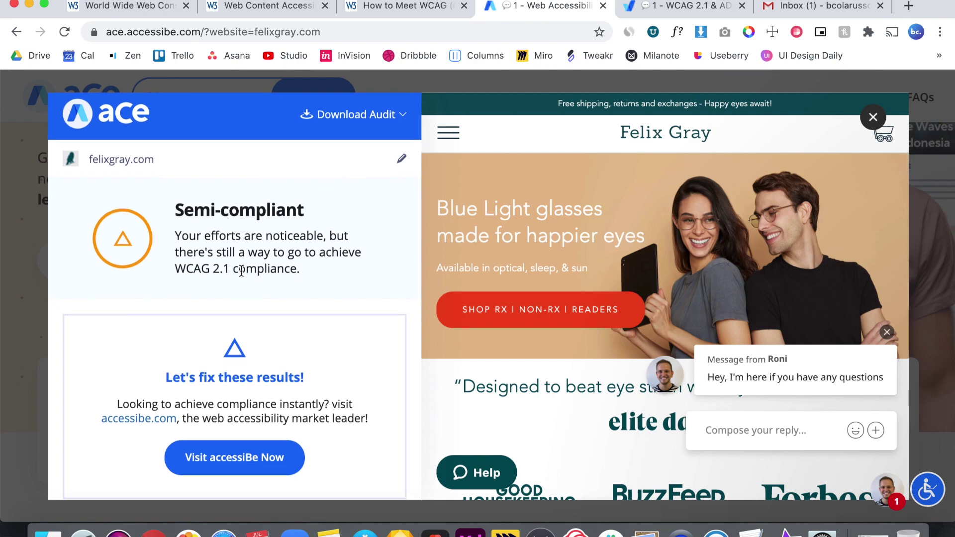
# - Expand the 'Links that open in new tabs' result for felixgray.com, showing 5 failures of 36
pyautogui.scroll(-10, 240, 269)
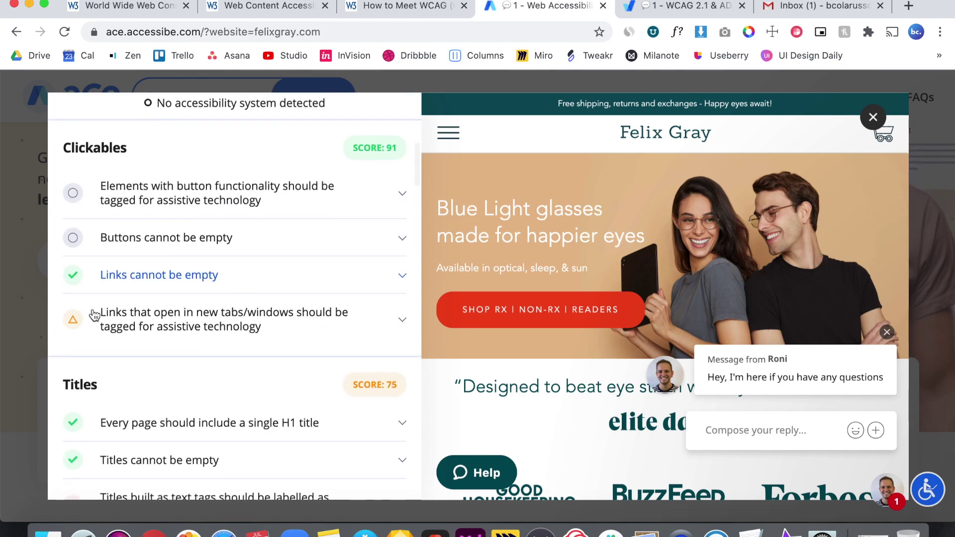
pyautogui.scroll(-5, 235, 276)
pyautogui.scroll(4, 234, 276)
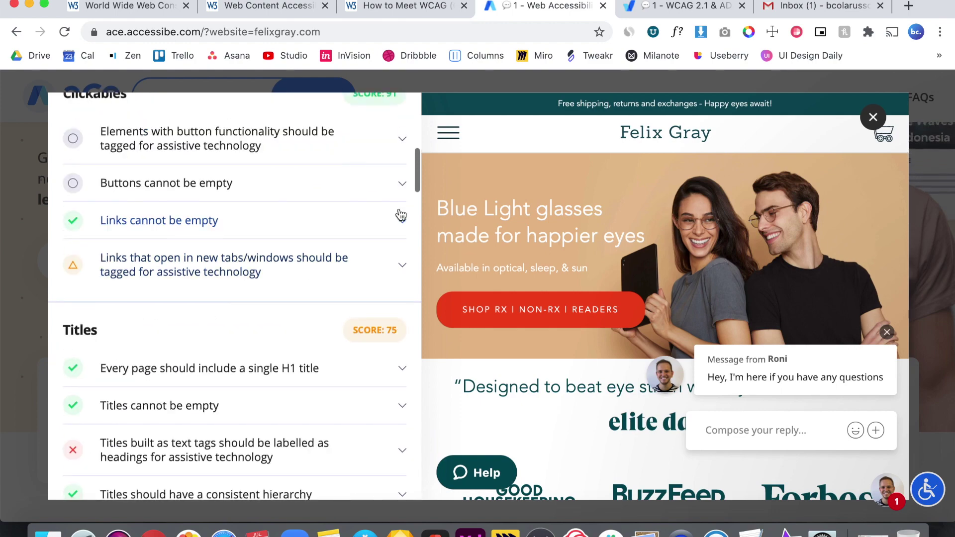
pyautogui.click(403, 270)
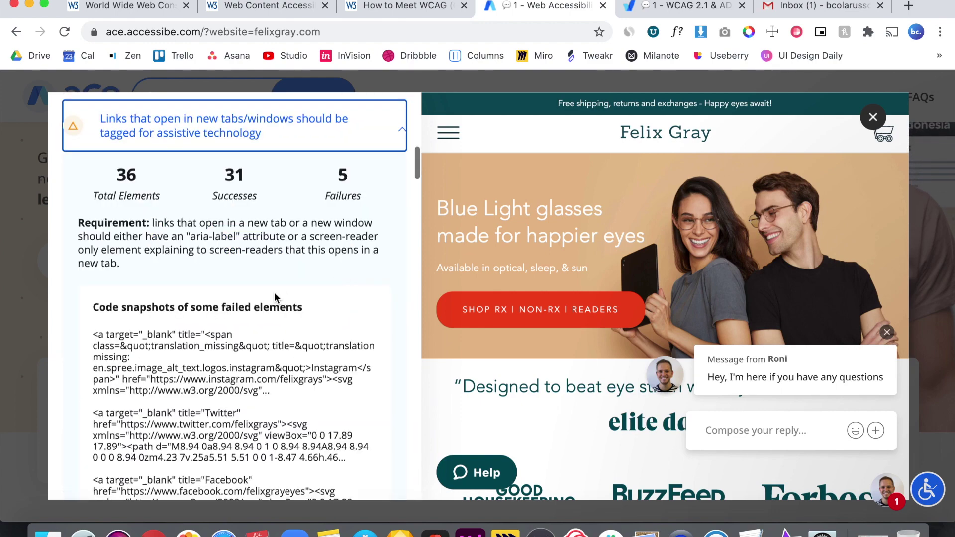
pyautogui.scroll(-6, 274, 292)
pyautogui.scroll(4, 273, 293)
pyautogui.scroll(3, 273, 292)
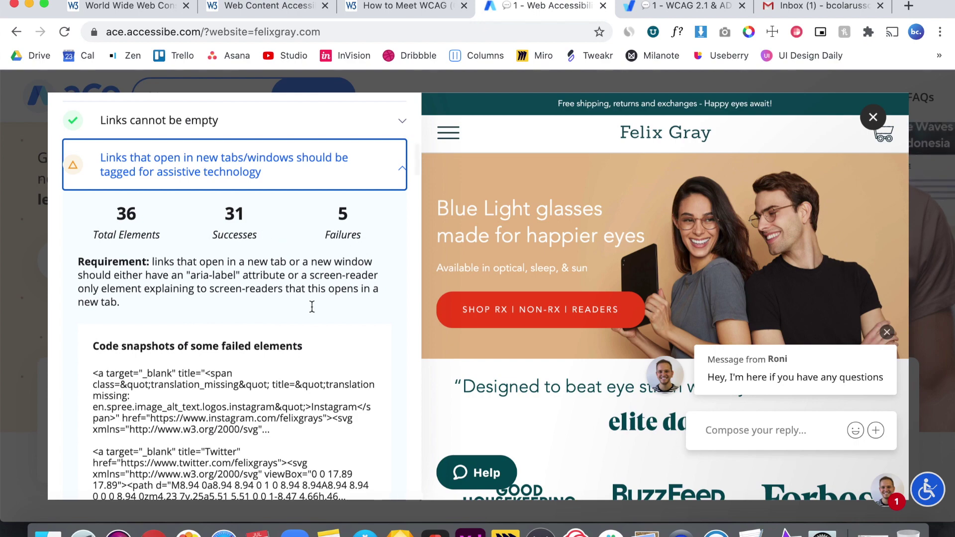
# - Request the full felixgray.com audit report and begin filling in the full-name field
pyautogui.scroll(-8, 311, 306)
pyautogui.scroll(10, 186, 193)
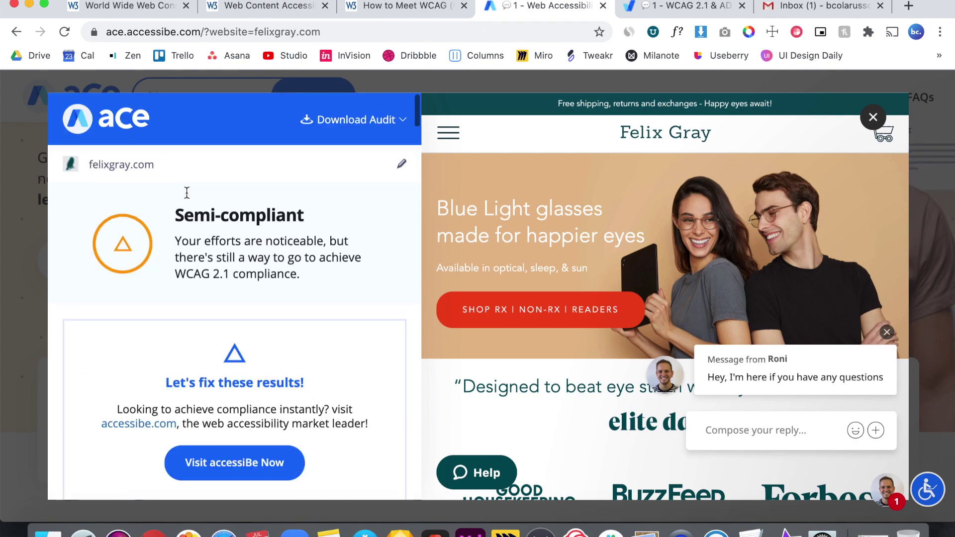
pyautogui.click(348, 124)
pyautogui.click(311, 249)
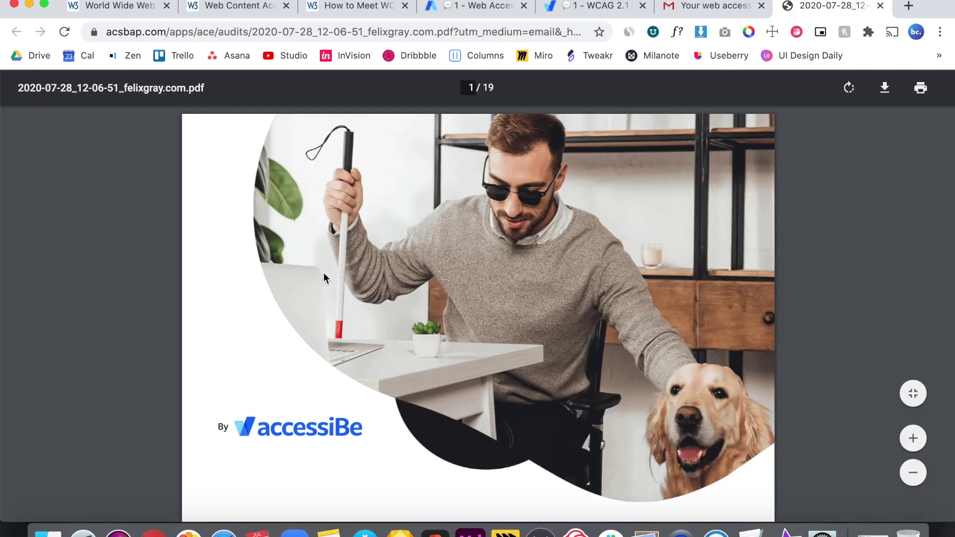
# - Scroll down through the felixgray.com PDF's per-requirement scores to requirement 50
pyautogui.scroll(-10, 324, 274)
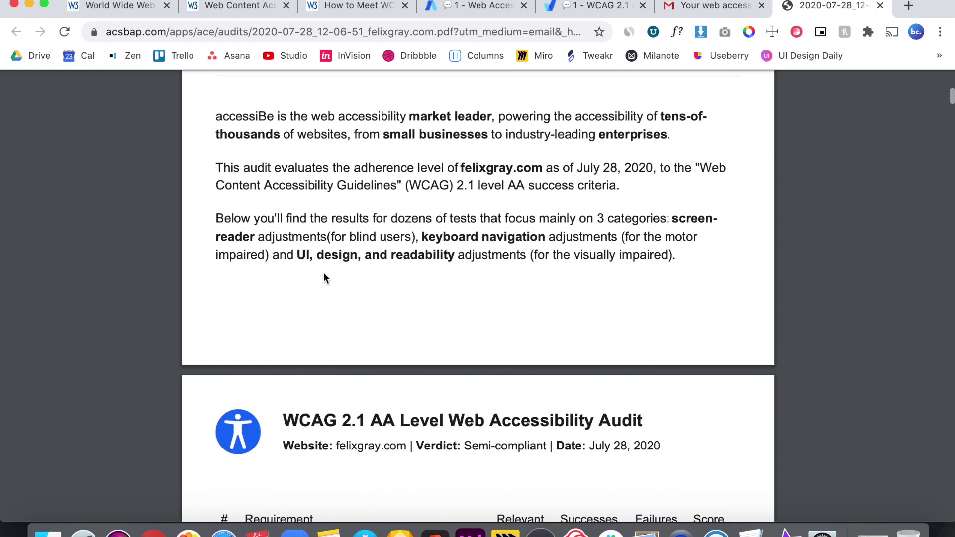
pyautogui.scroll(-10, 324, 277)
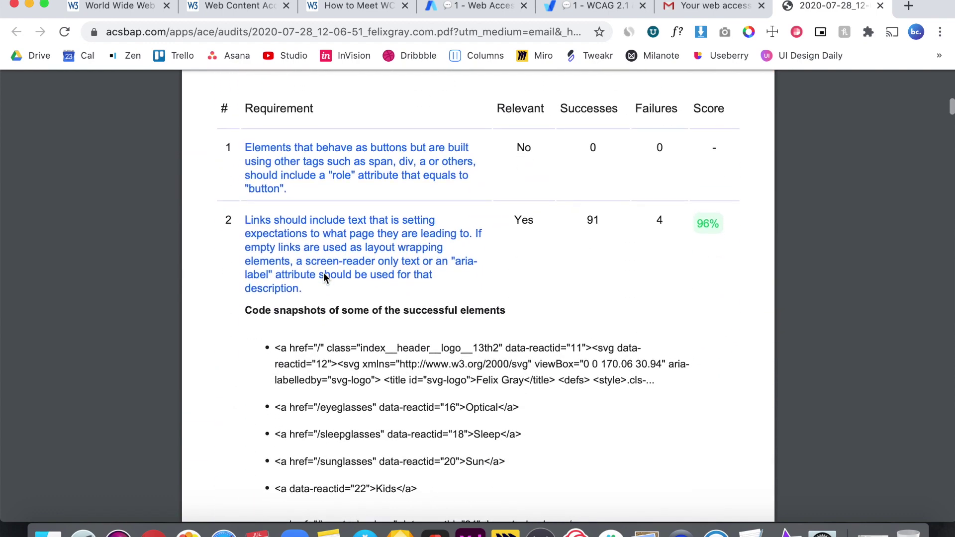
pyautogui.scroll(-2, 323, 277)
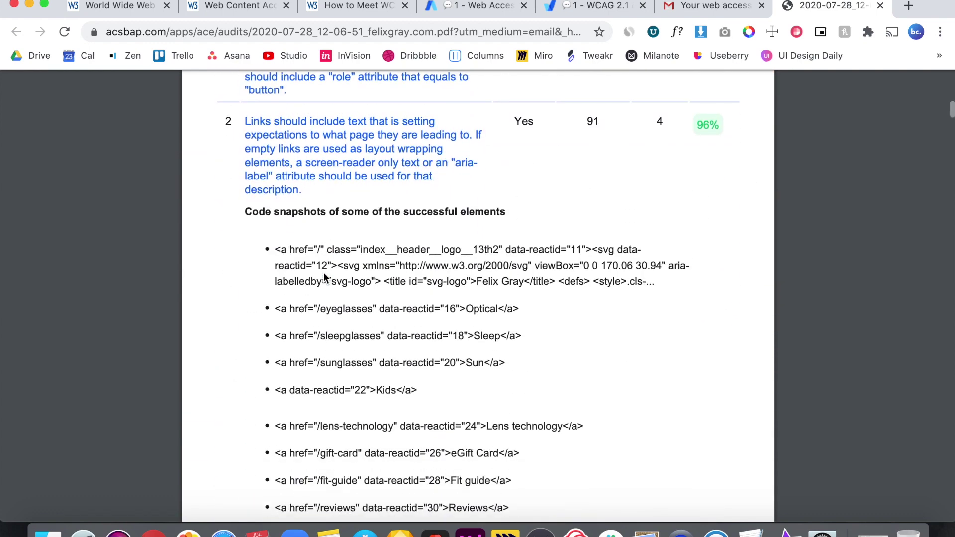
pyautogui.scroll(-15, 323, 277)
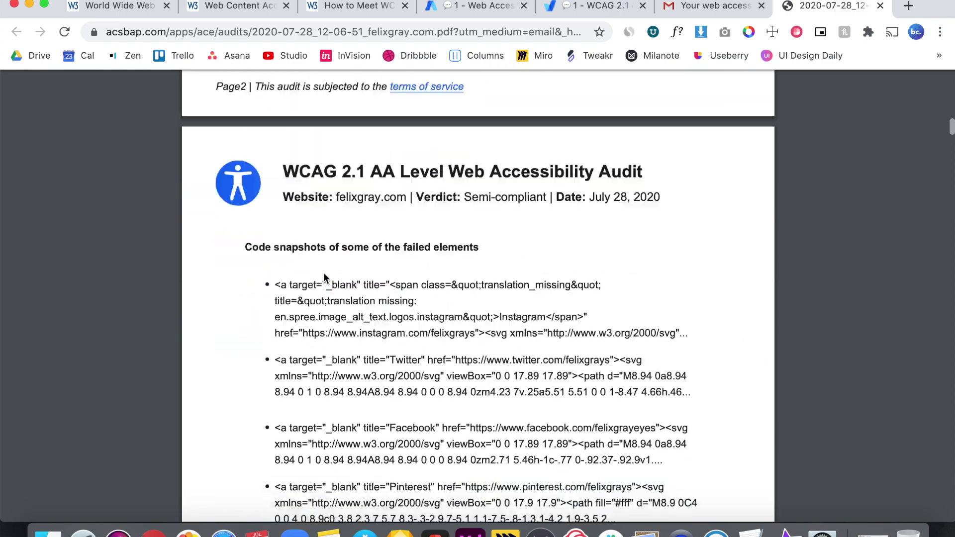
pyautogui.scroll(-20, 324, 278)
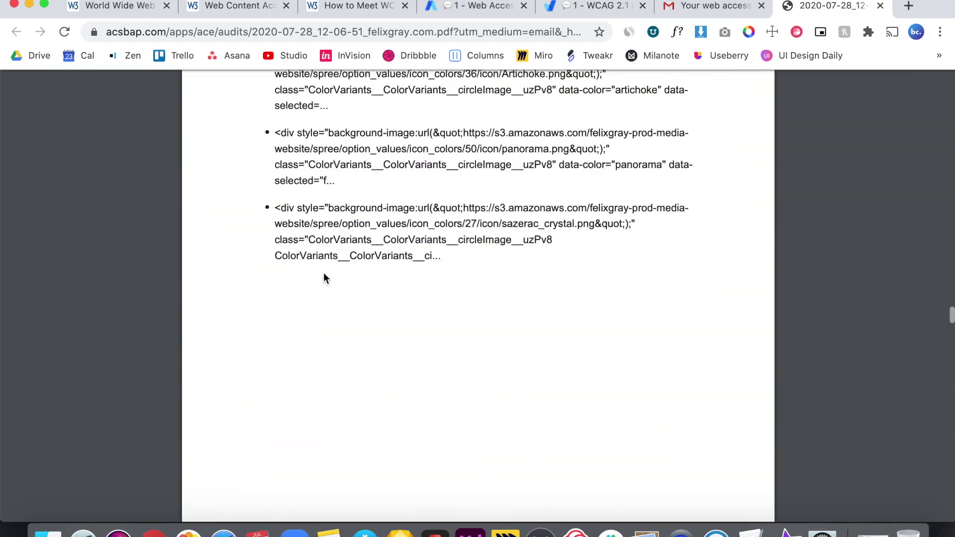
pyautogui.scroll(-20, 323, 275)
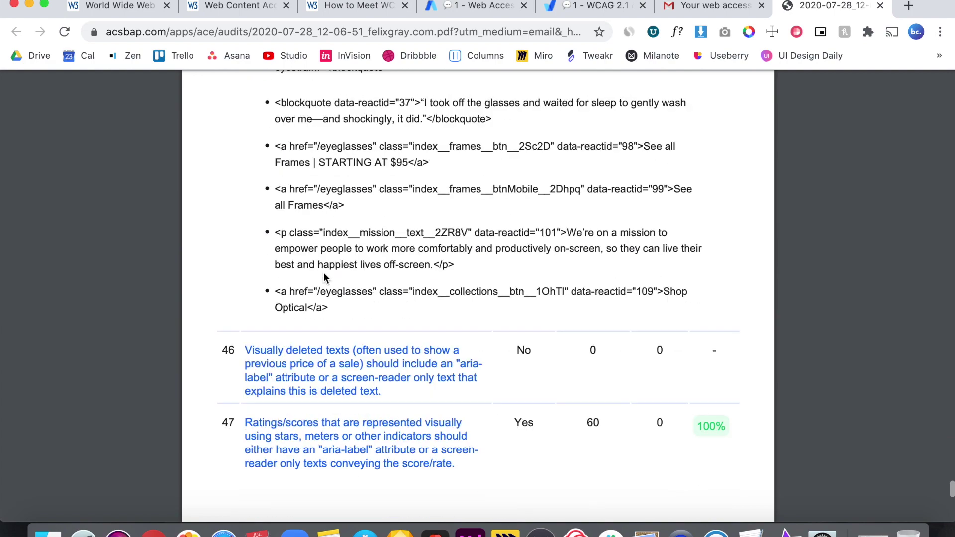
pyautogui.scroll(-8, 323, 272)
# - Scroll back up to the aria-required form fields (0%) and iframe titles (100%) scores
pyautogui.scroll(1, 324, 273)
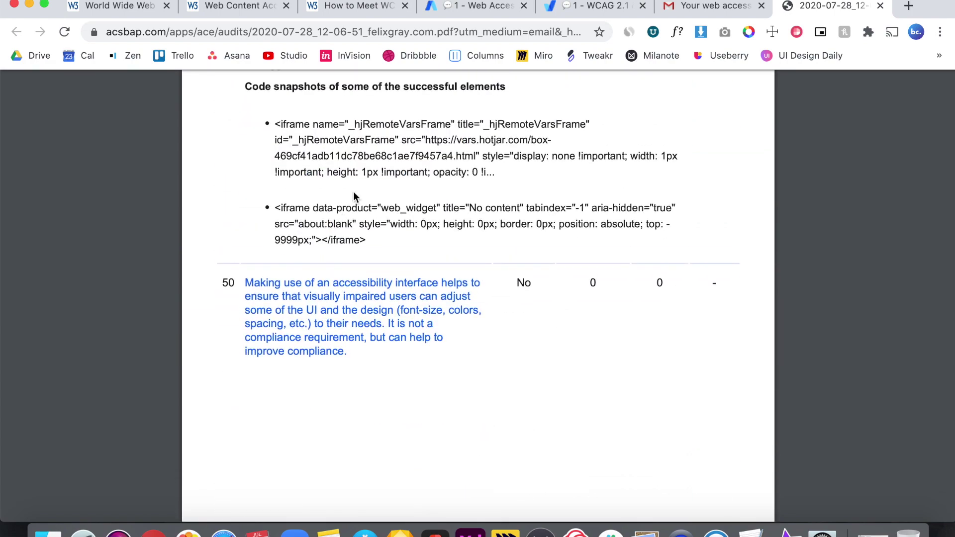
pyautogui.scroll(3, 354, 196)
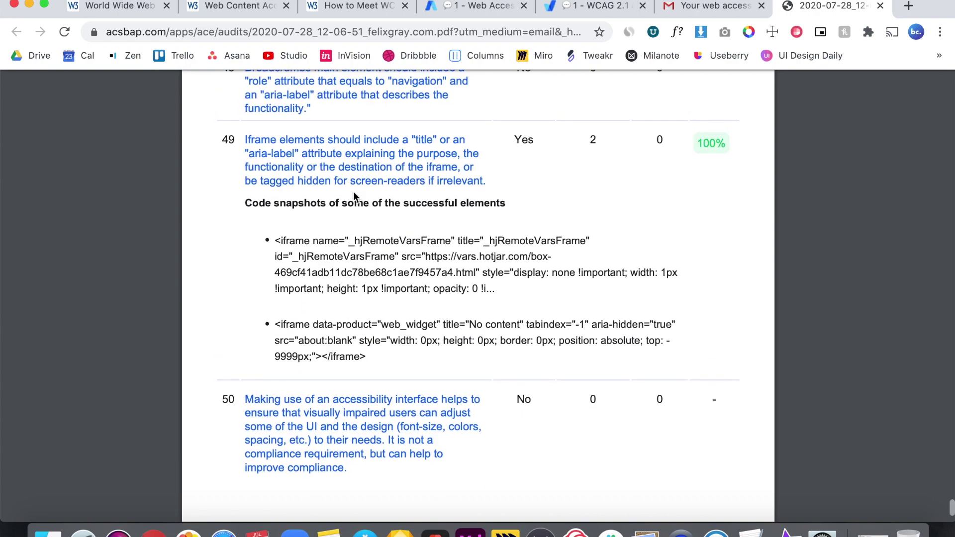
pyautogui.scroll(10, 354, 197)
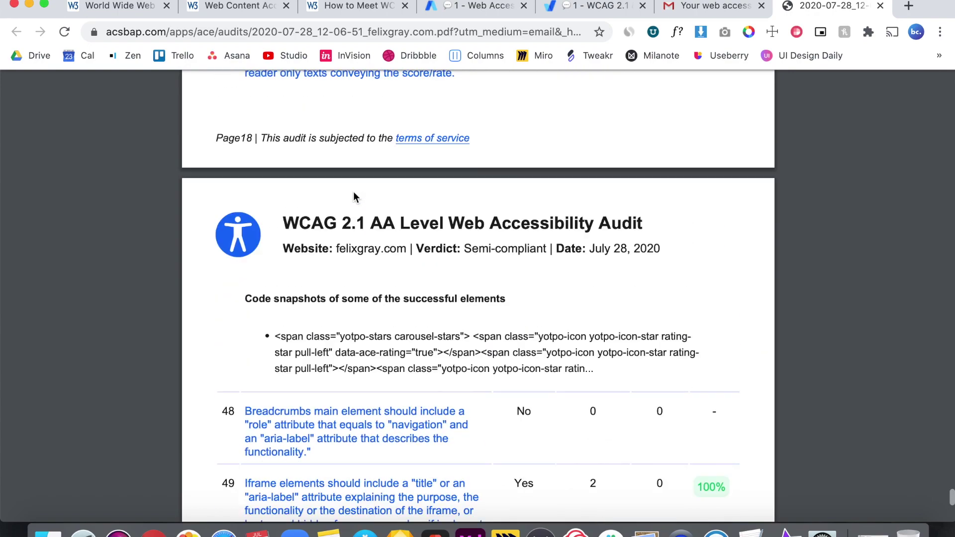
pyautogui.scroll(20, 355, 195)
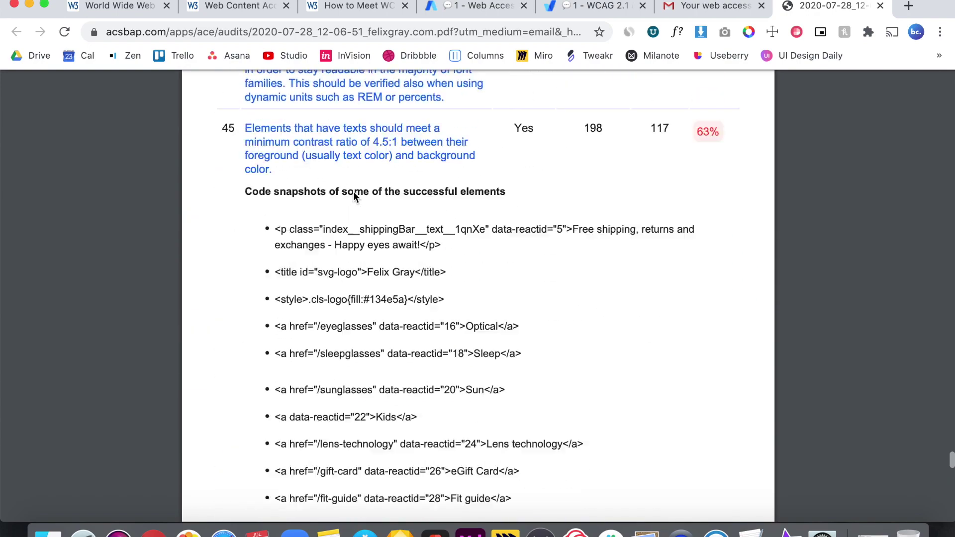
pyautogui.scroll(20, 354, 195)
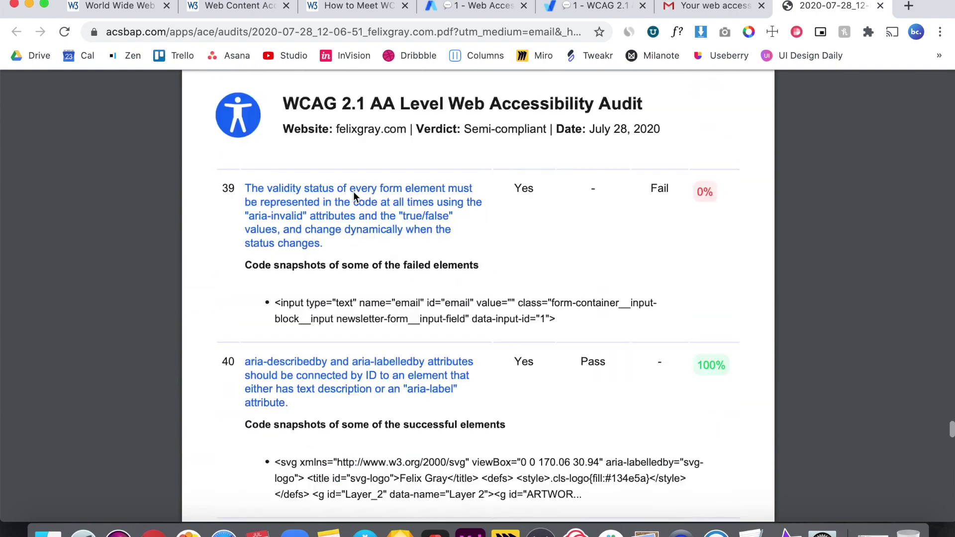
pyautogui.scroll(20, 354, 197)
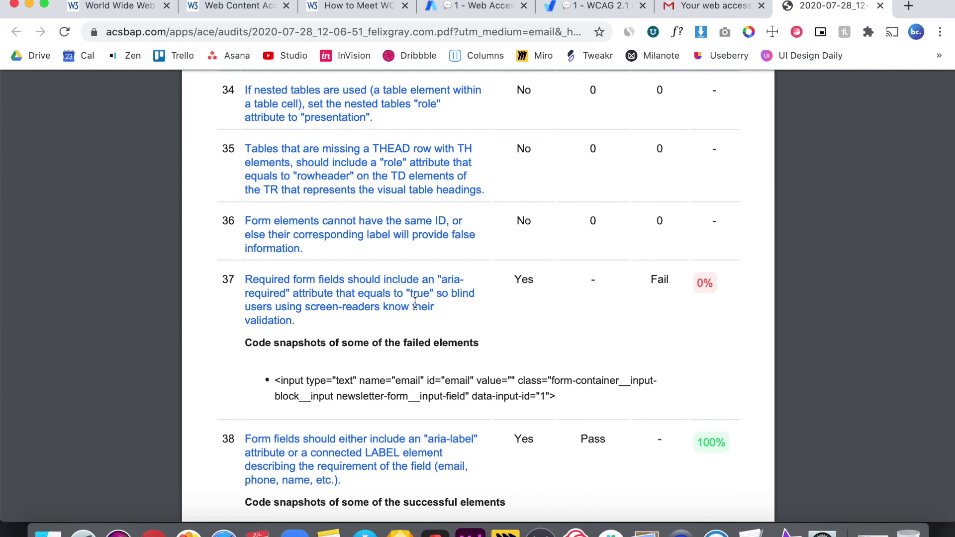
pyautogui.scroll(20, 415, 302)
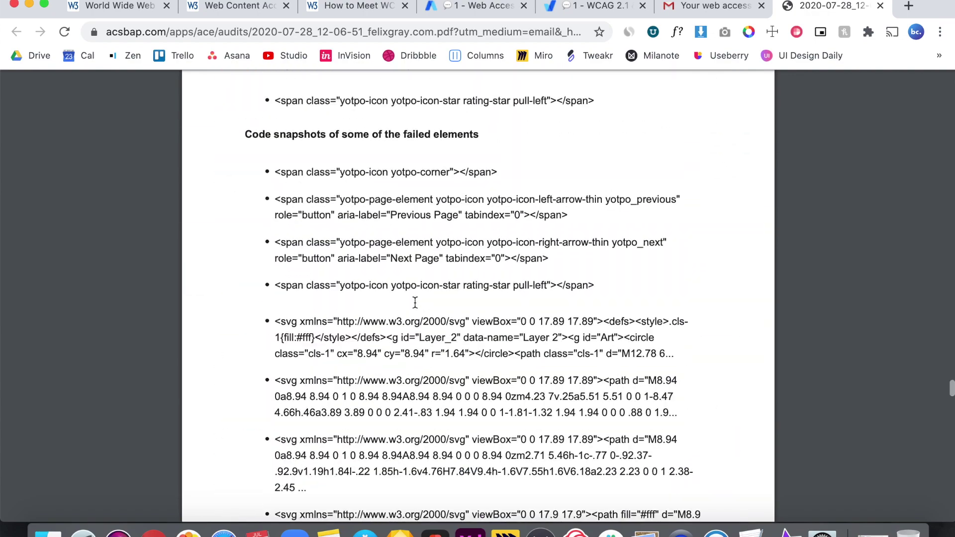
pyautogui.scroll(20, 416, 302)
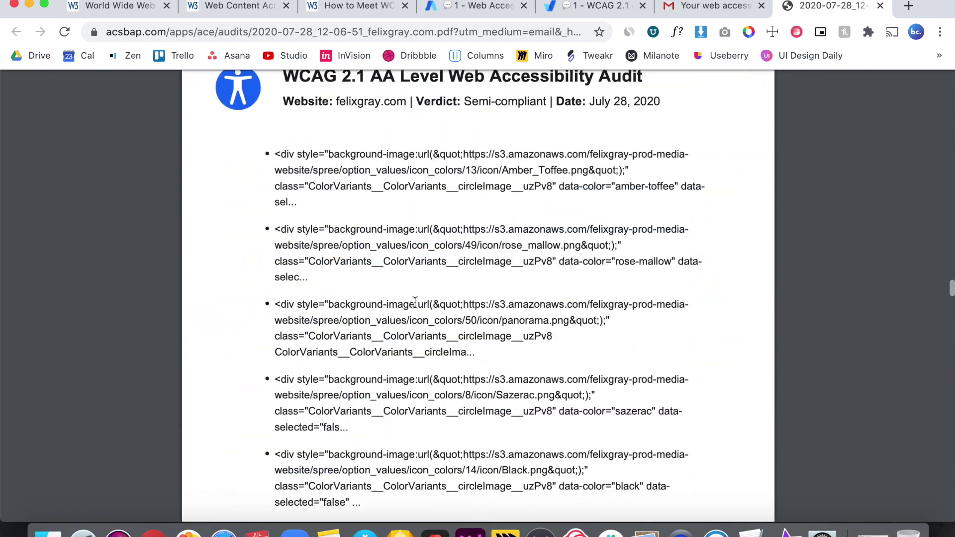